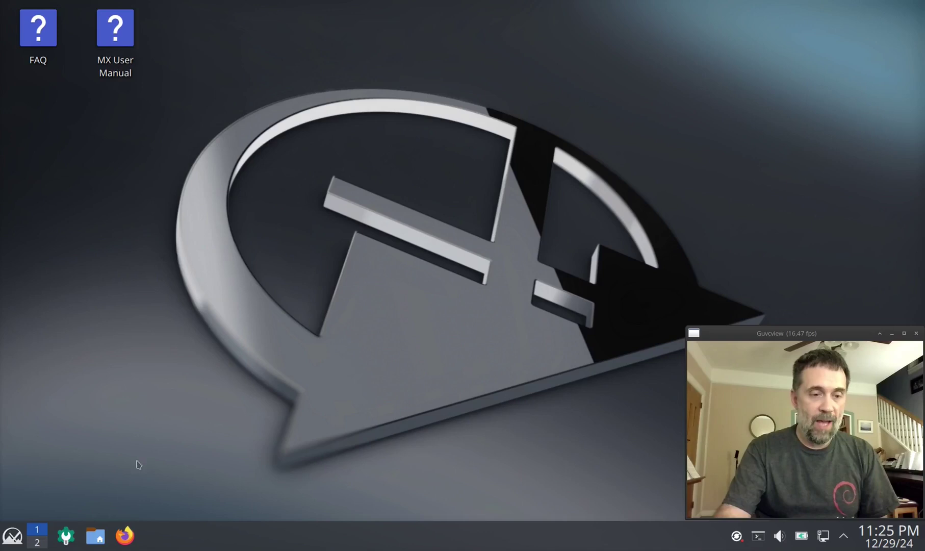
Launch MX Package Installer from the application menu and authenticate with the administrator password
click(21, 537)
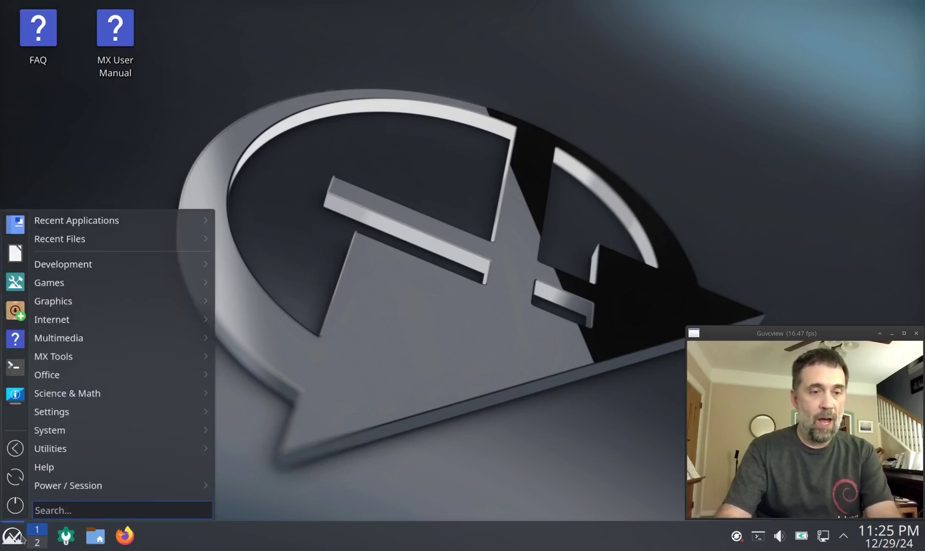
click(15, 311)
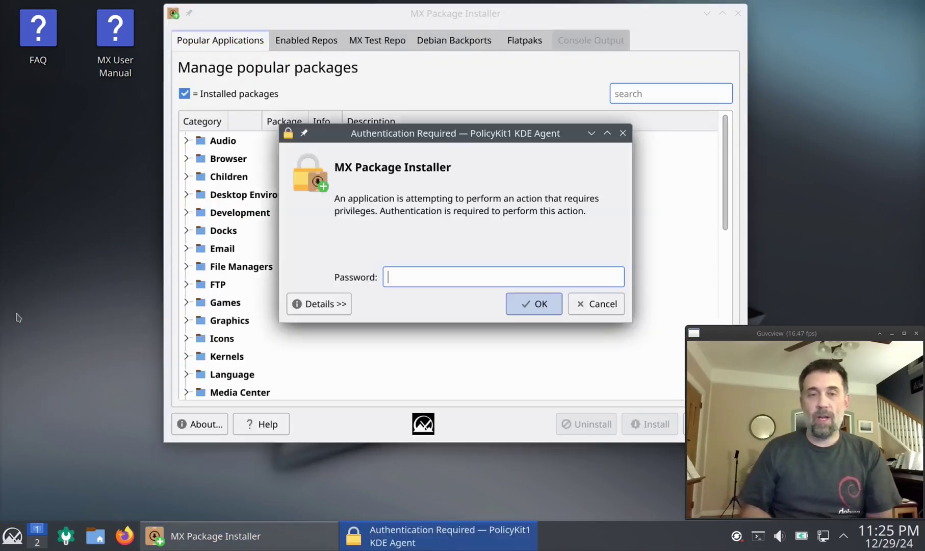
text(****)
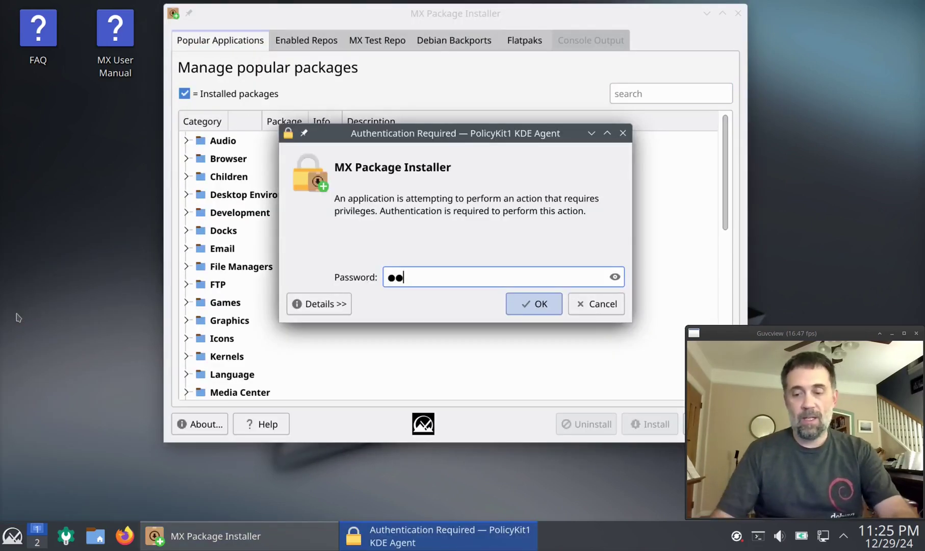
key(Return)
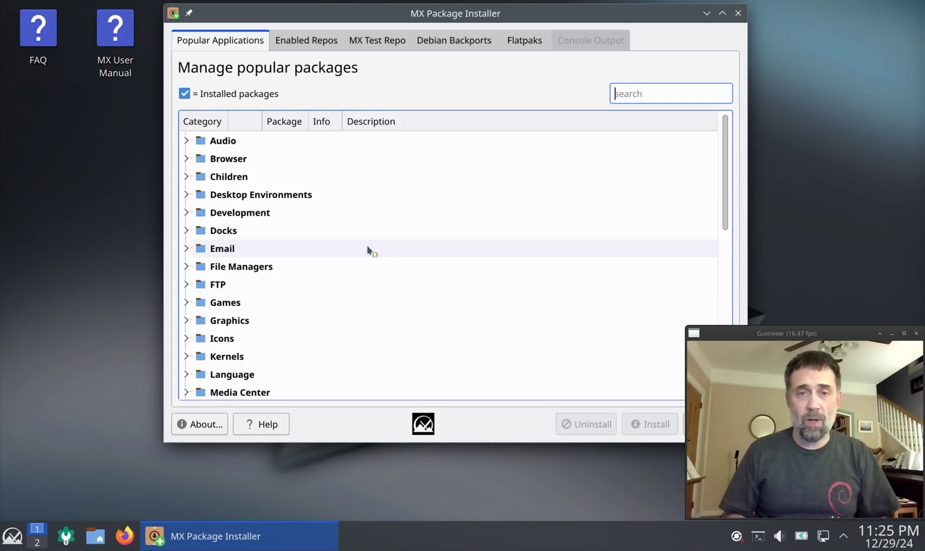
Browse the Enabled Repos and Flatpaks listings, dismiss the flatpak warning, then close the installer
click(307, 40)
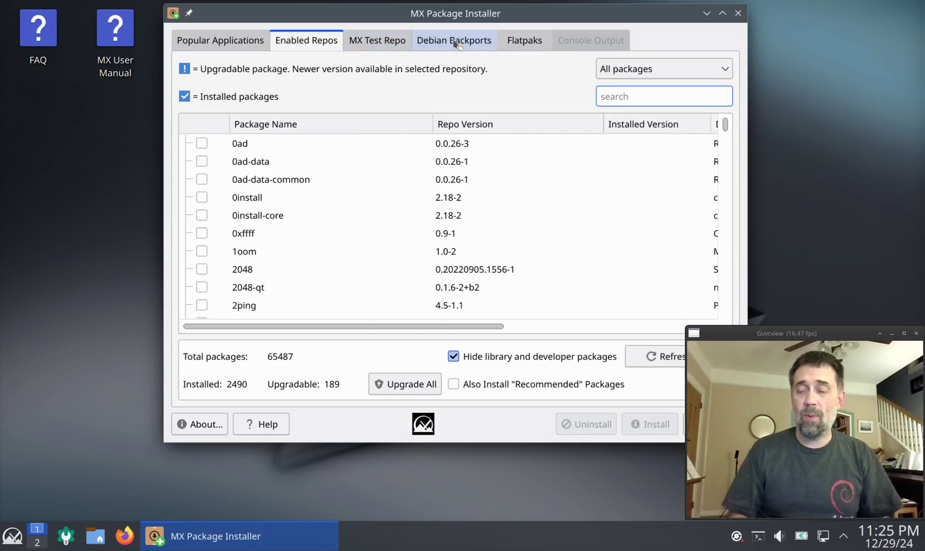
click(523, 41)
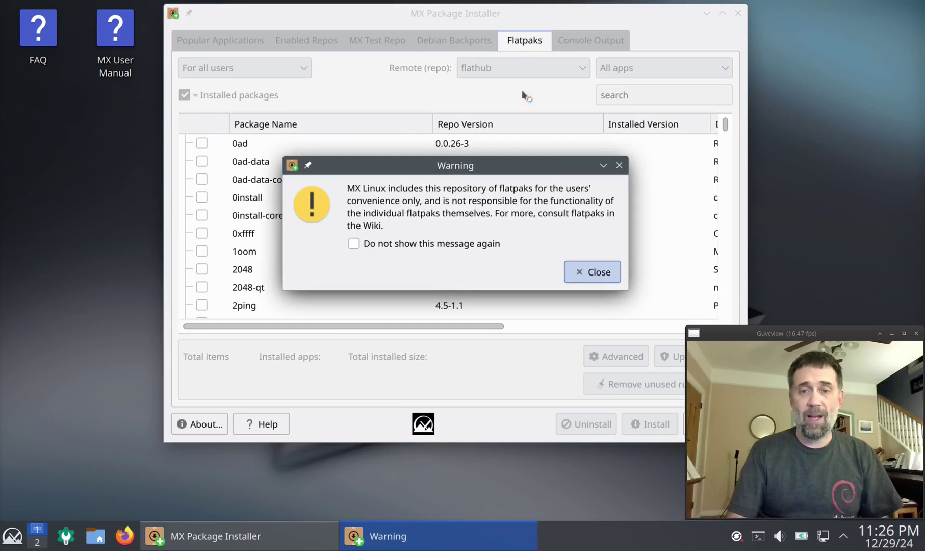
click(595, 270)
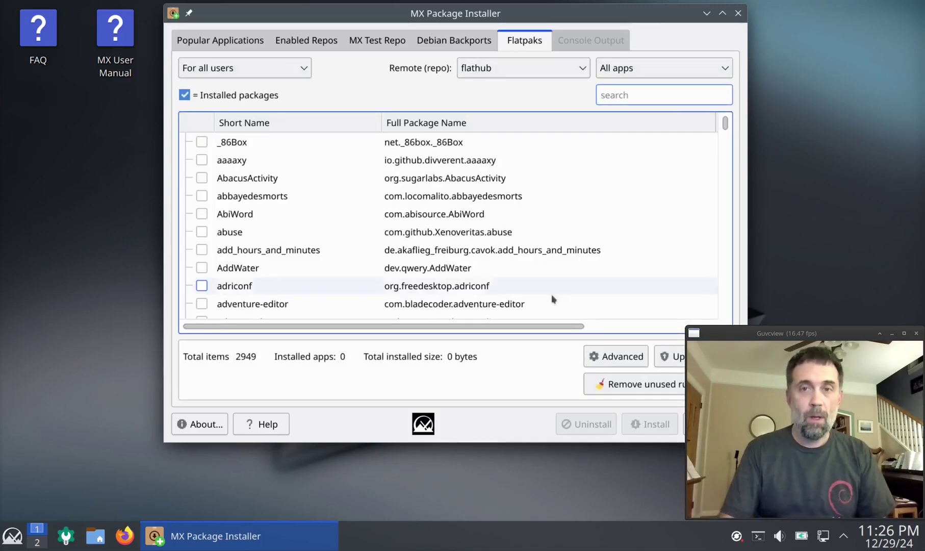
click(738, 13)
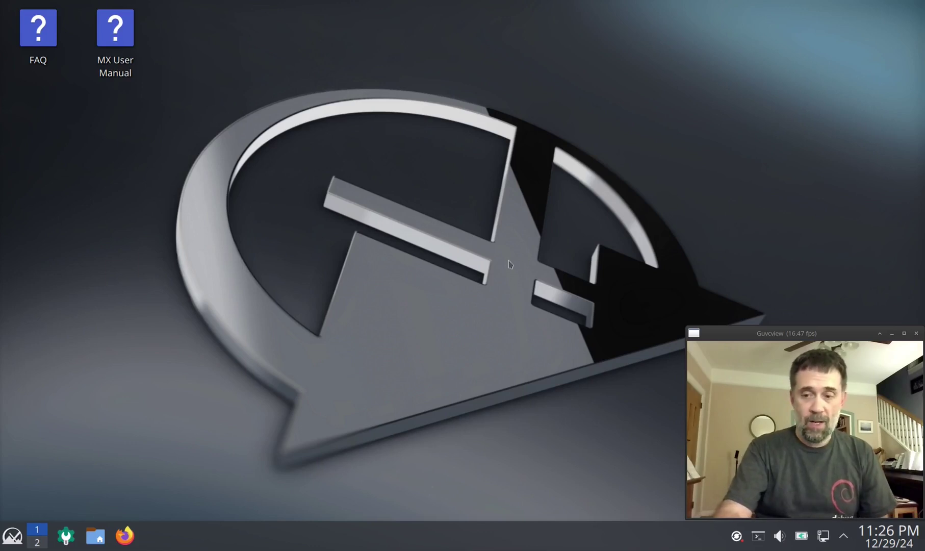
Launch Discover by searching 'softwar' in the application menu, then move its window left
click(12, 535)
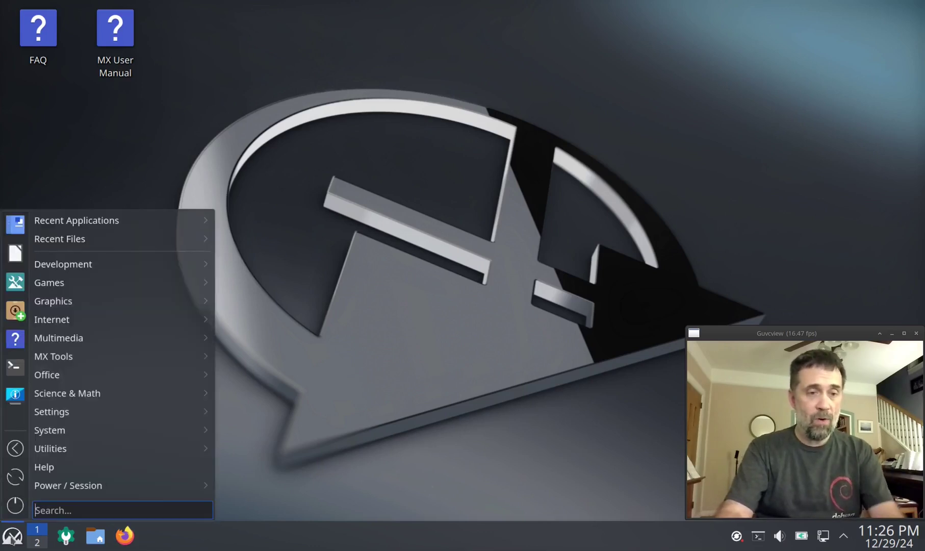
text(soft)
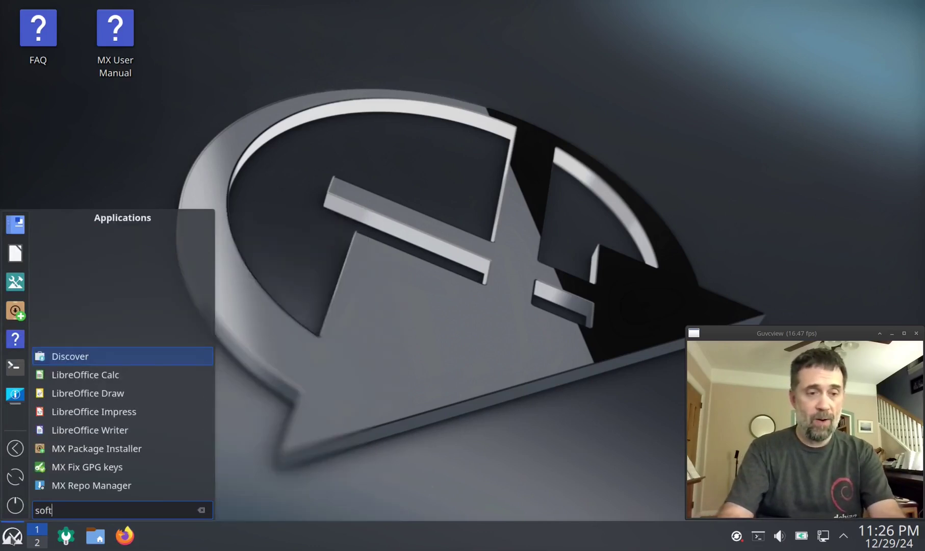
text(war)
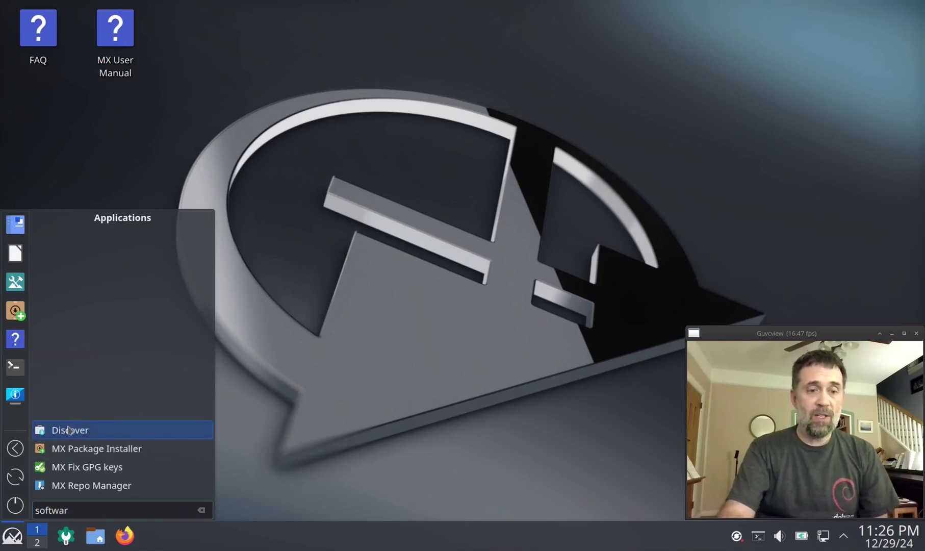
click(69, 430)
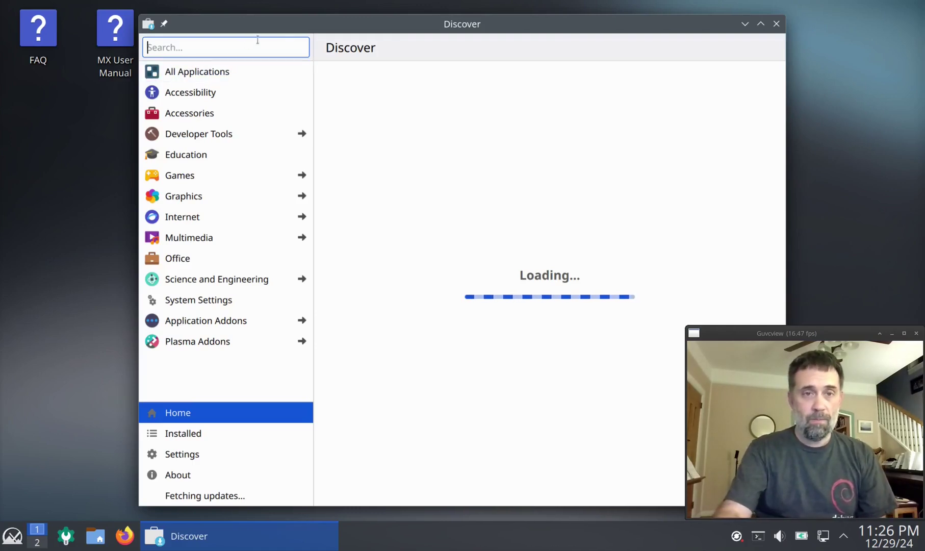
drag(286, 26, 184, 17)
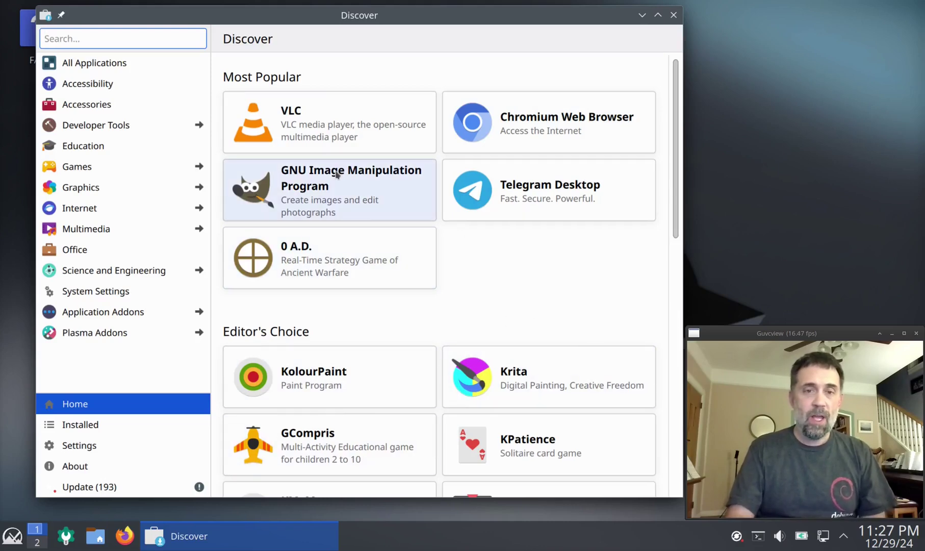
click(363, 201)
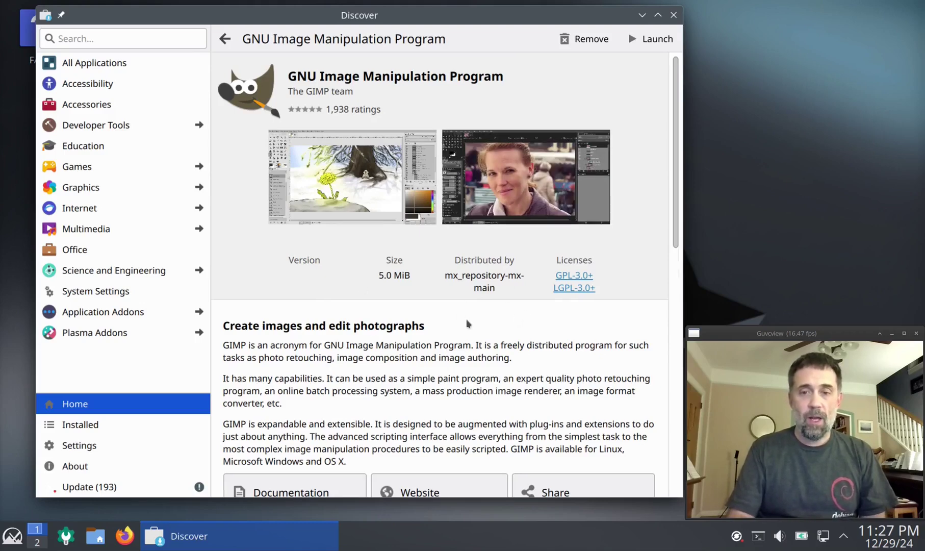
scroll(466, 323, down, 3)
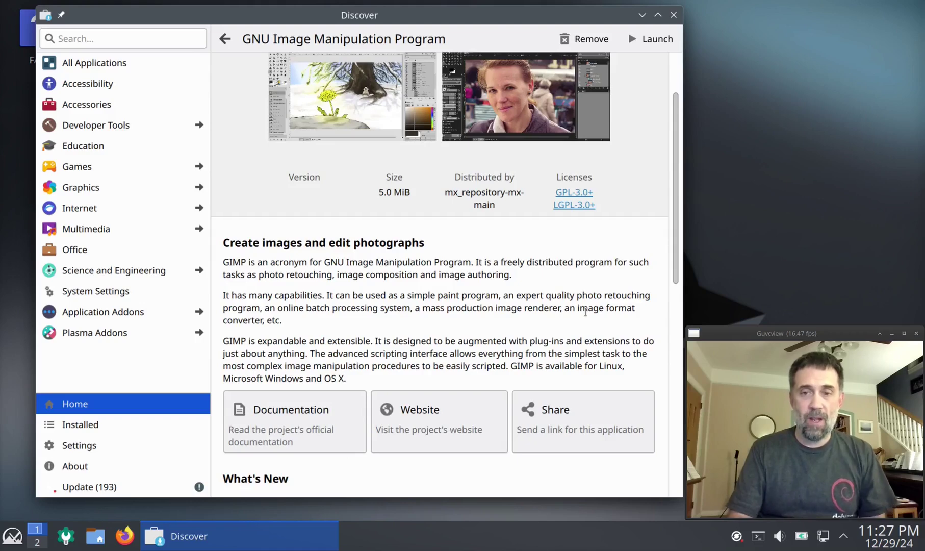
scroll(586, 311, up, 3)
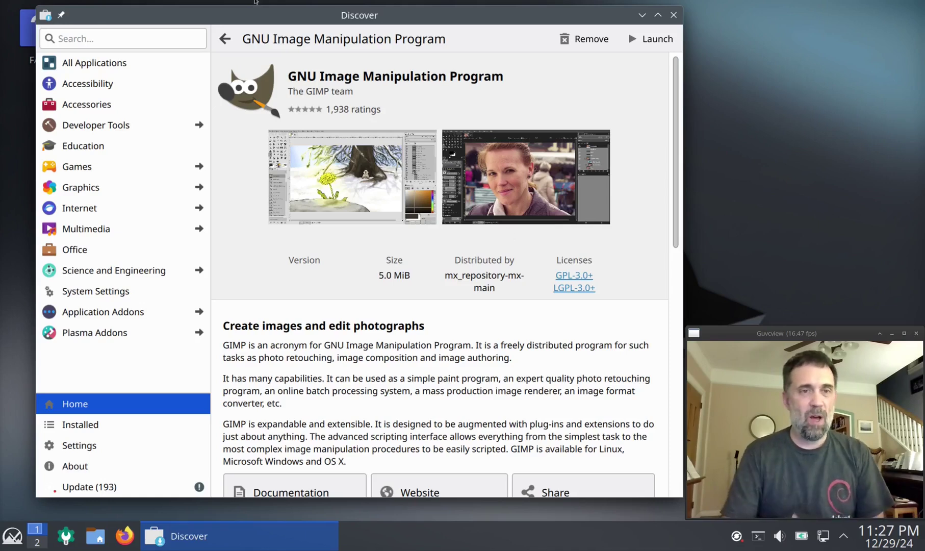
click(141, 41)
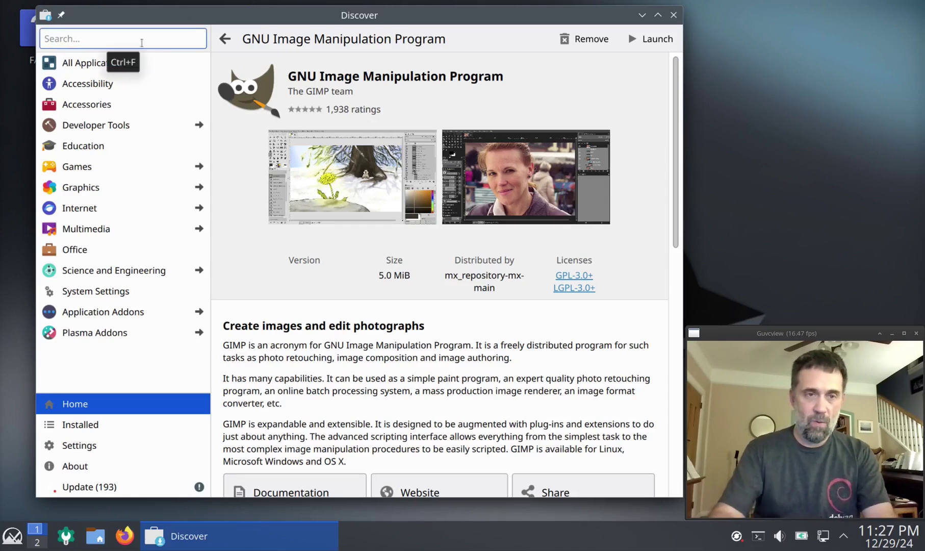
text(mx-)
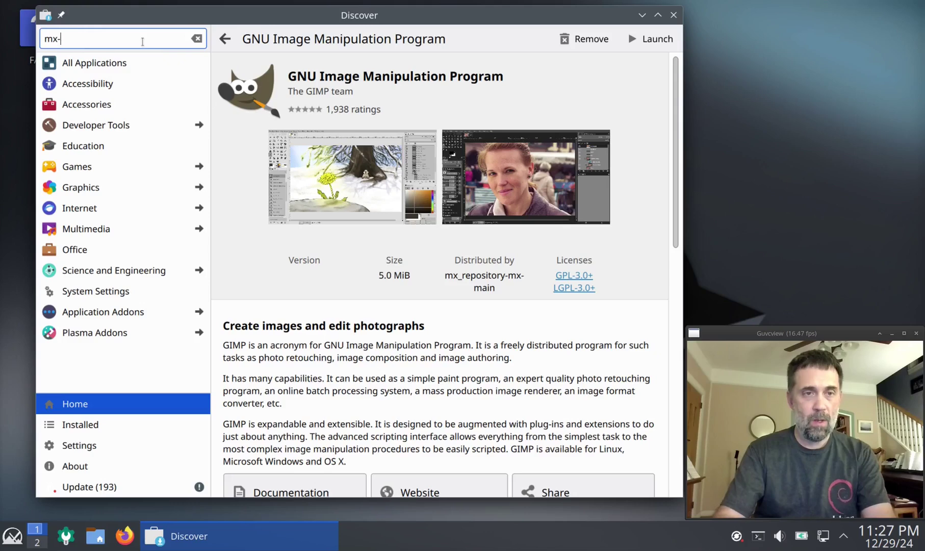
text(tools)
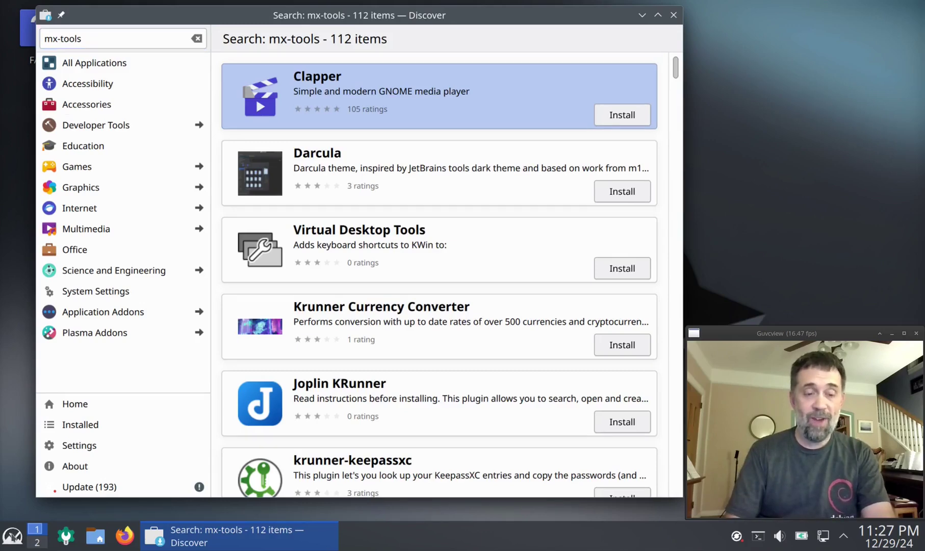
click(12, 535)
mouse_move(94, 357)
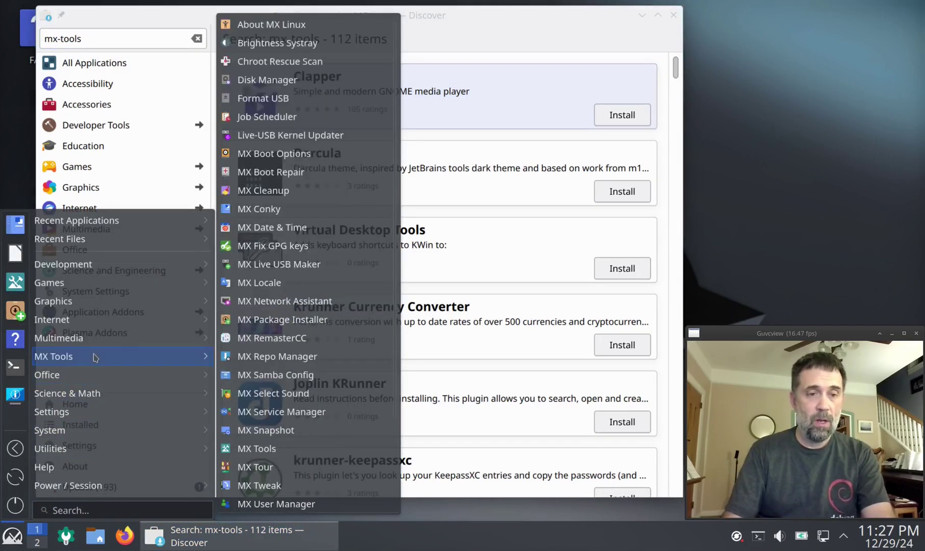
click(262, 447)
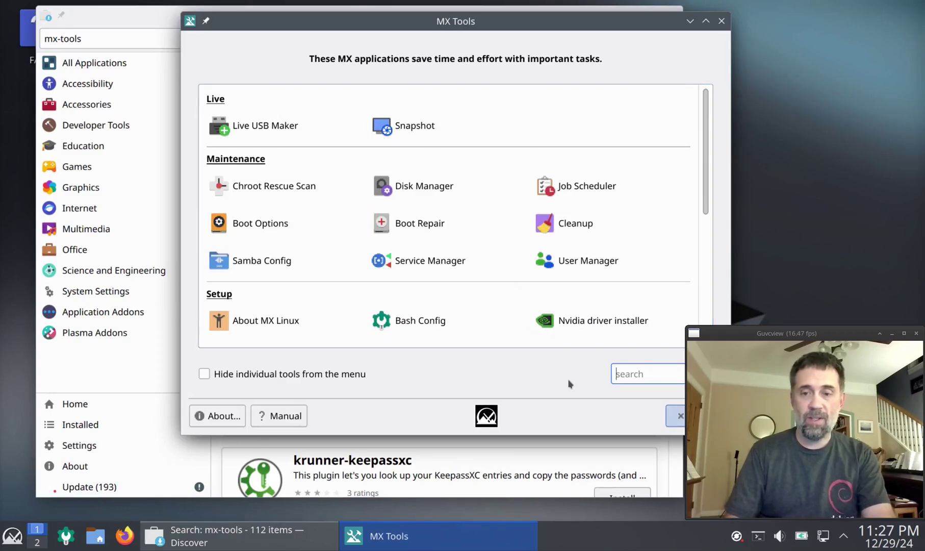
click(677, 417)
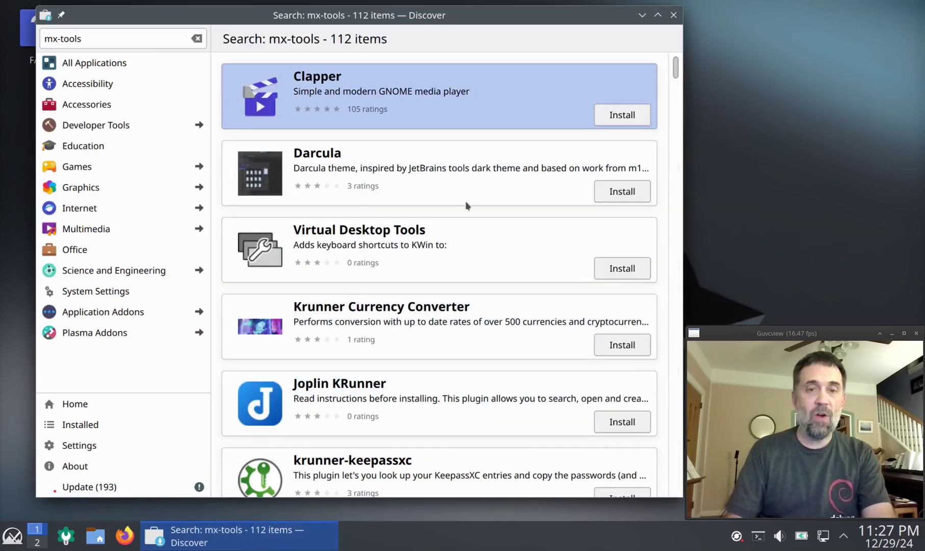
scroll(396, 289, down, 10)
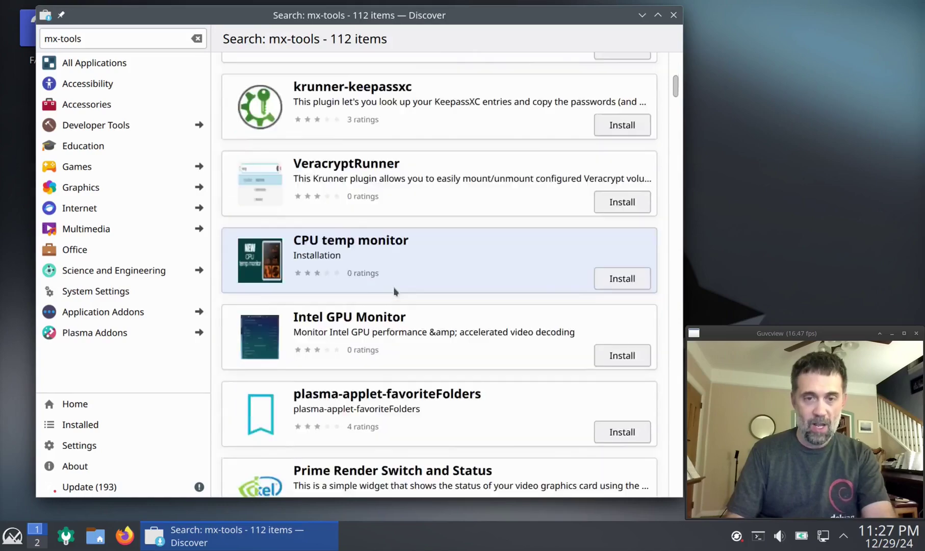
scroll(394, 291, down, 4)
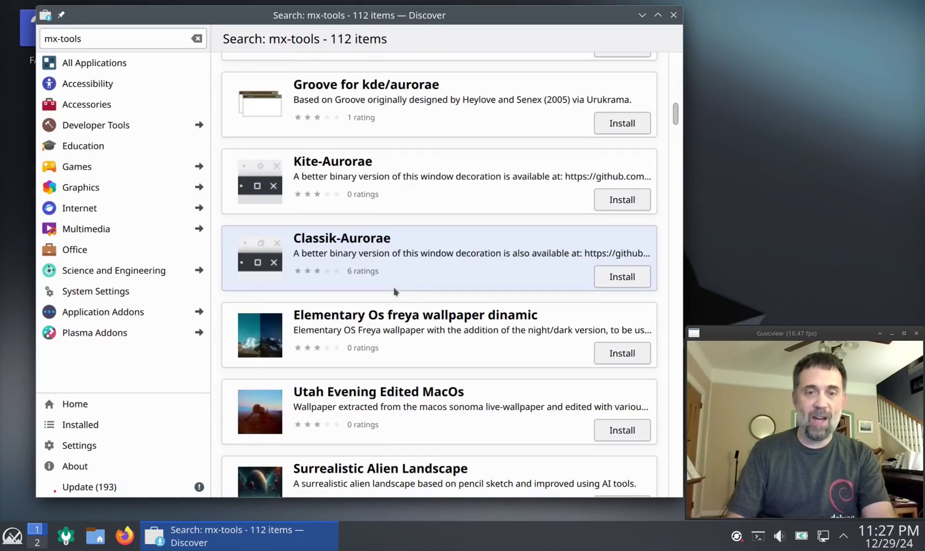
scroll(394, 291, up, 8)
scroll(394, 292, up, 8)
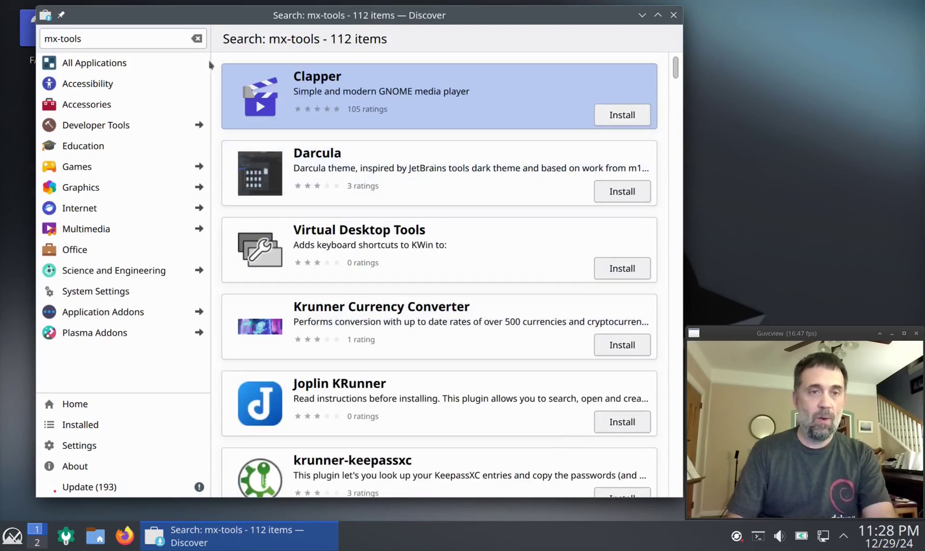
Empty the mx-tools search field to get back to Discover's Home page
click(196, 39)
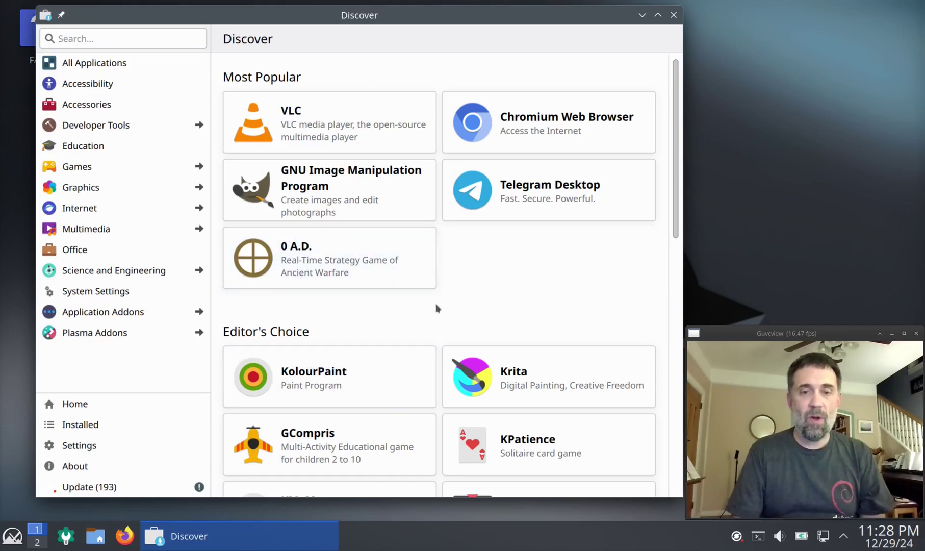
Look at Krita's details page, then search the store for 'flatpak backend'
click(520, 382)
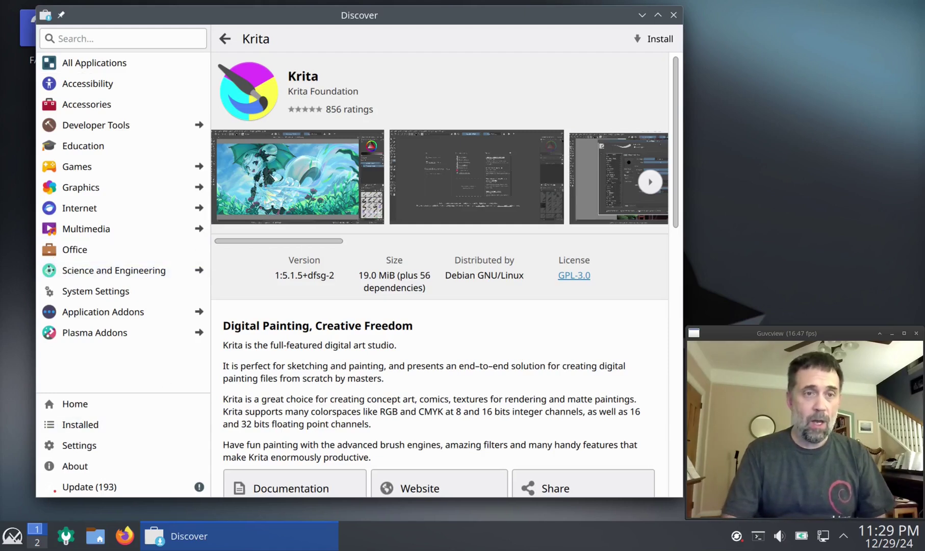
click(126, 38)
text(fl)
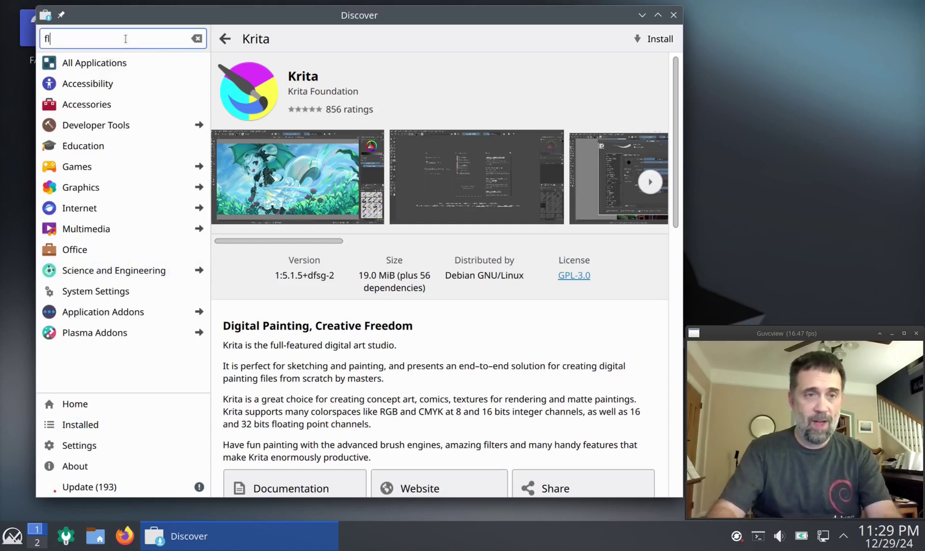
text(at)
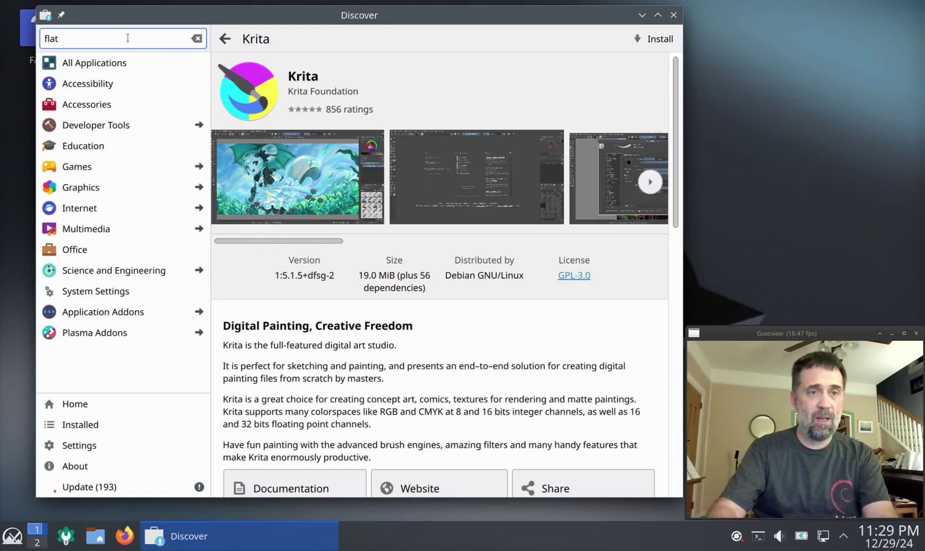
text(pak ba)
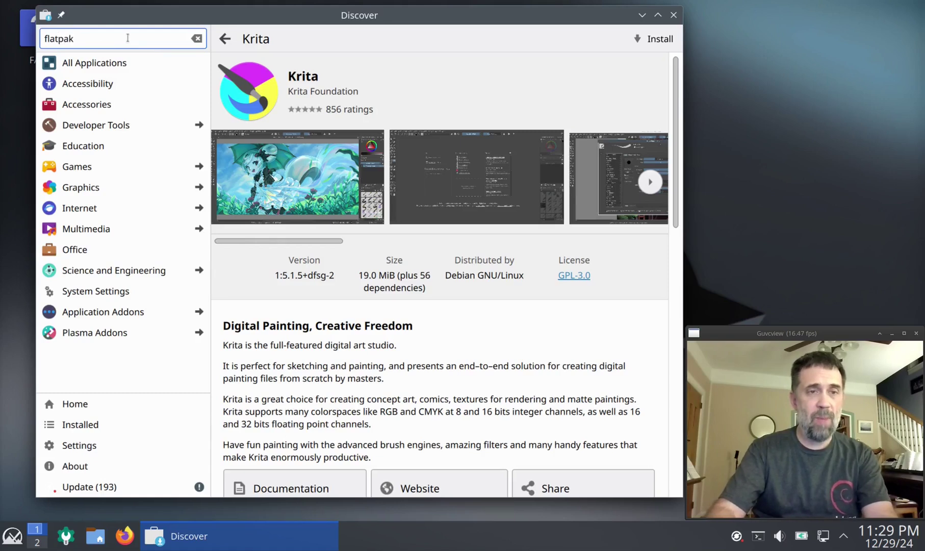
text(ckend)
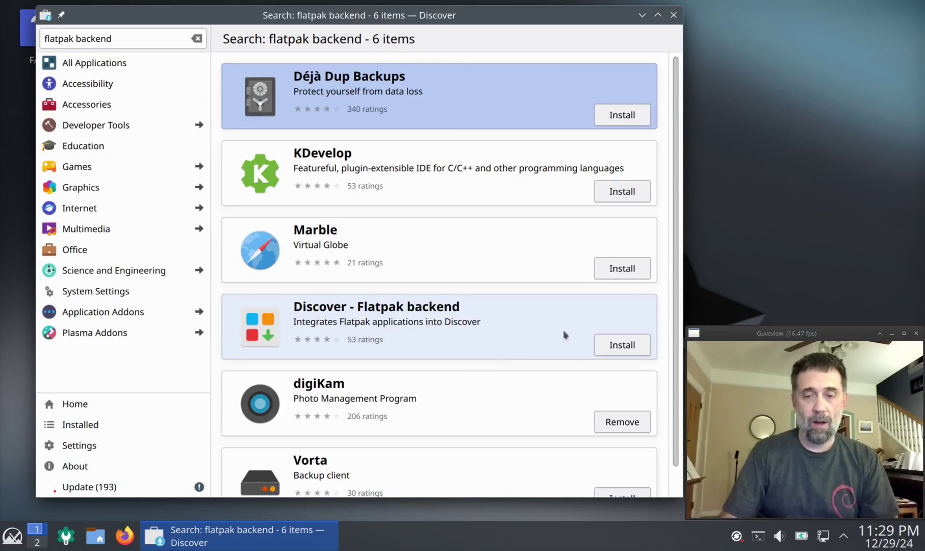
Install Discover - Flatpak backend with the administrator password, then close Discover
click(626, 347)
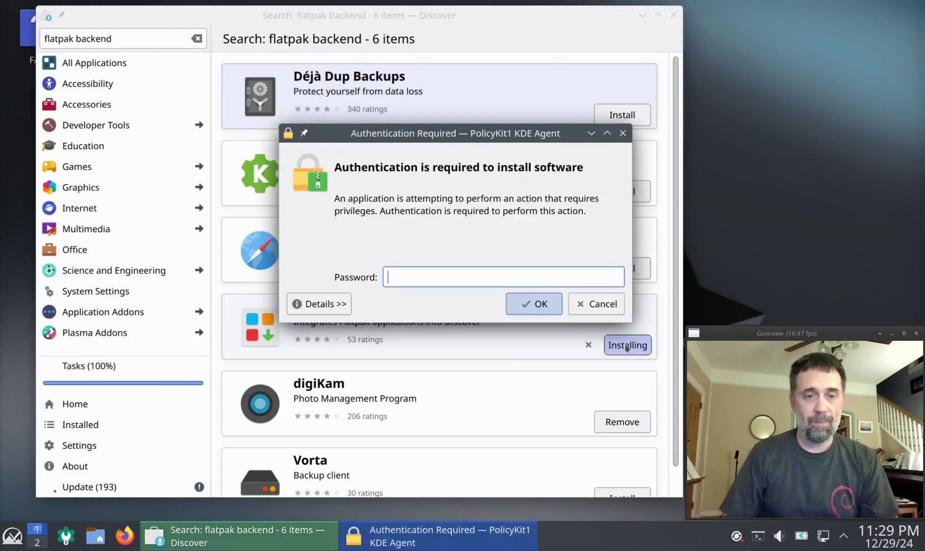
text(passw)
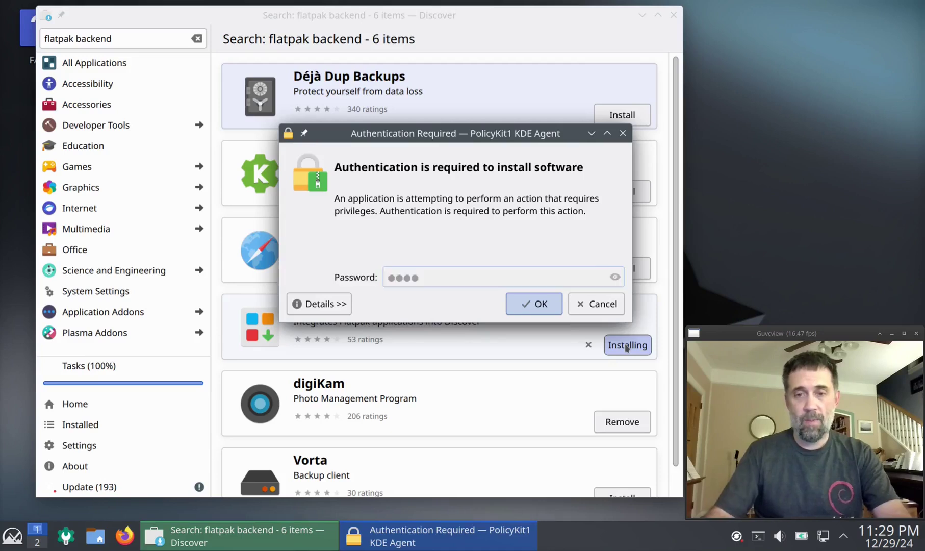
key(Return)
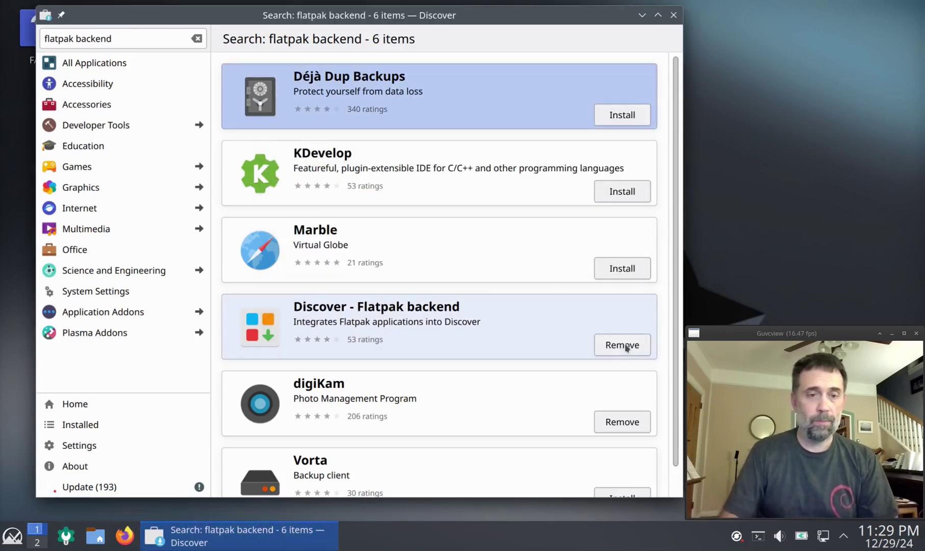
click(674, 16)
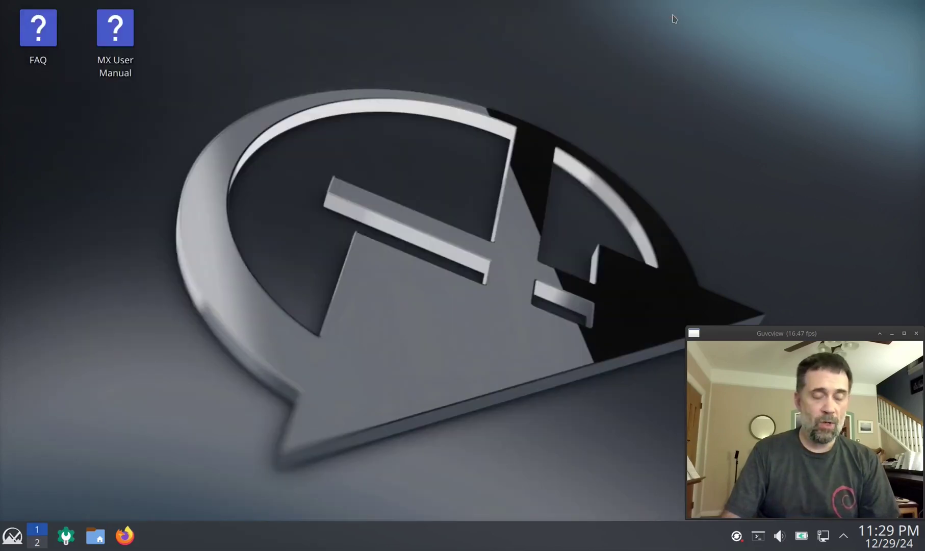
Relaunch Discover by searching 'disc' in the application launcher
click(13, 535)
text(disc)
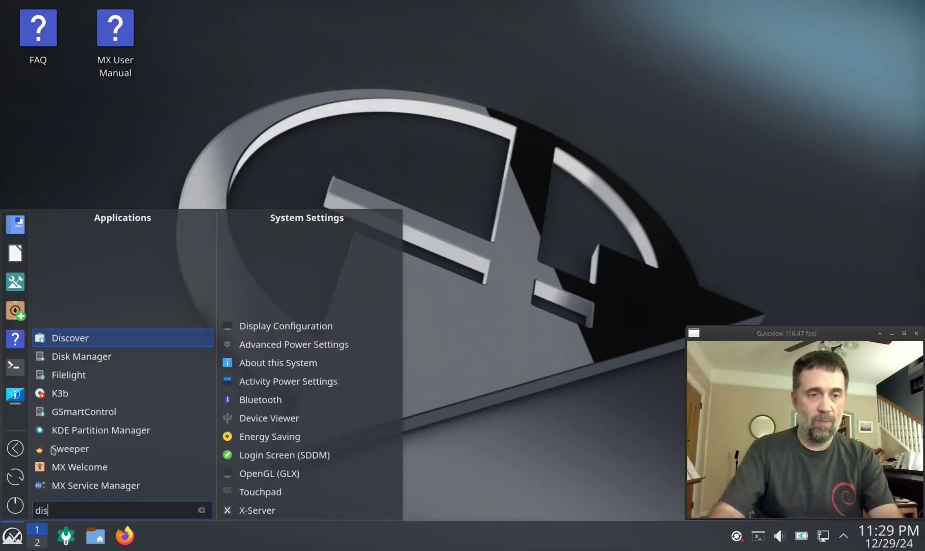
click(75, 476)
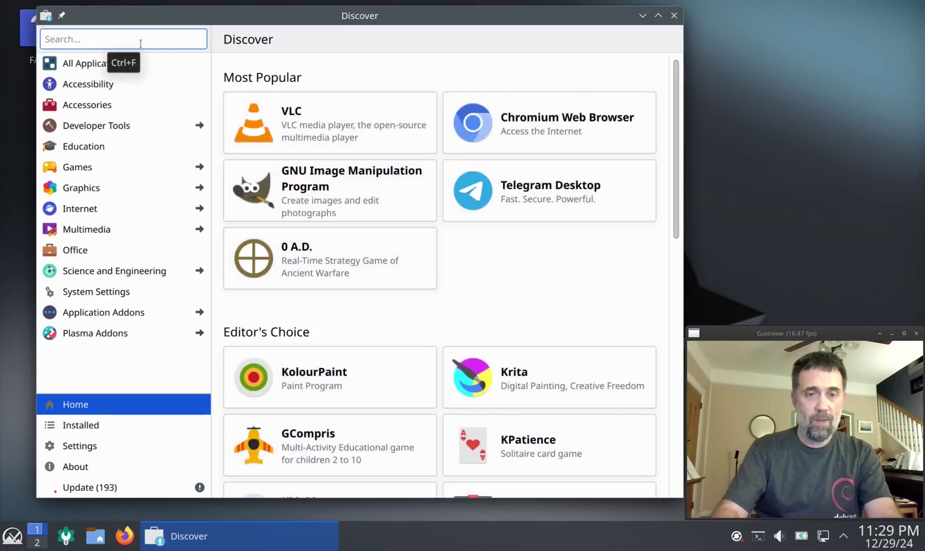
Open Kdenlive's details page and check its Sources list, keeping Debian selected
text(kdenlive)
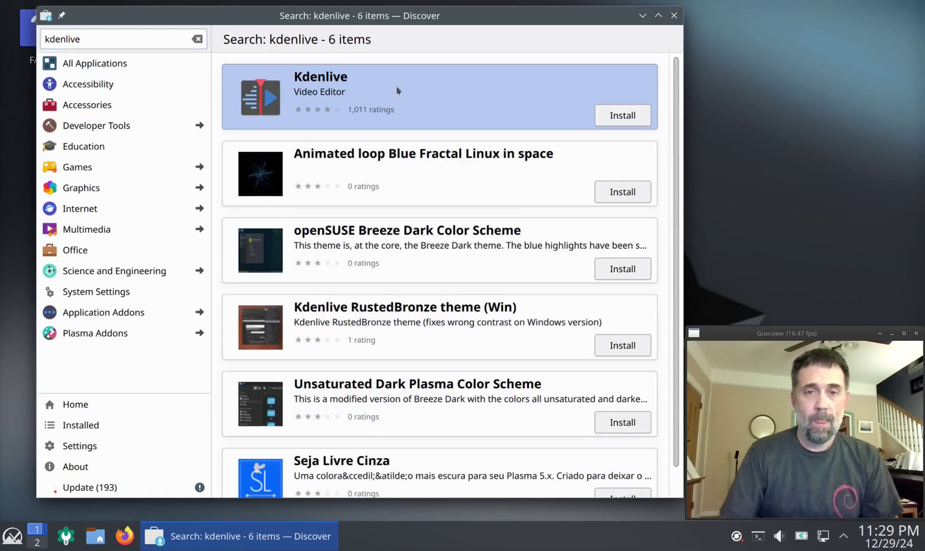
click(434, 80)
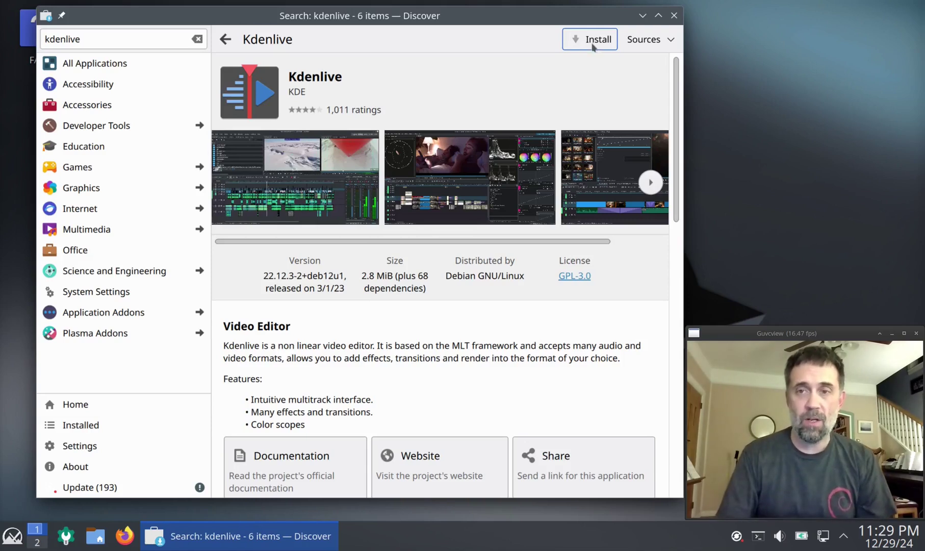
click(654, 39)
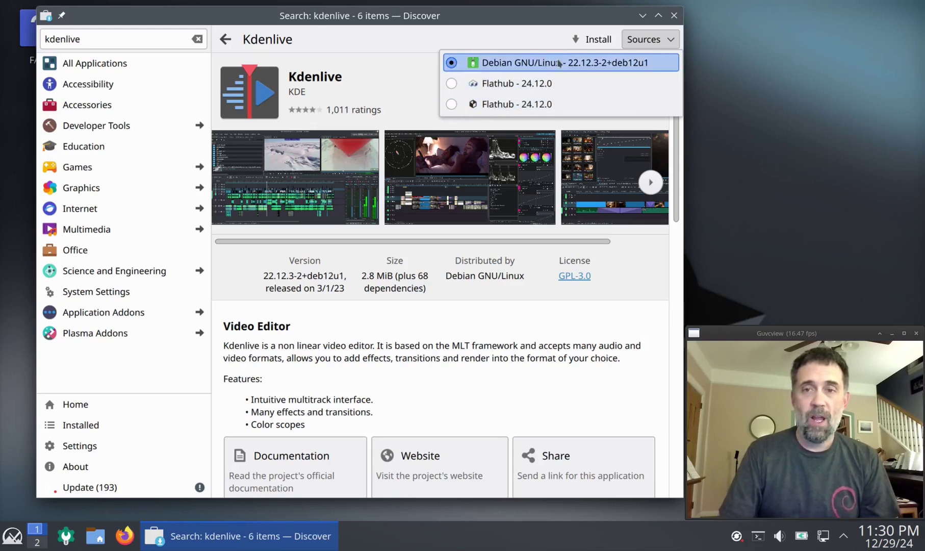
click(511, 39)
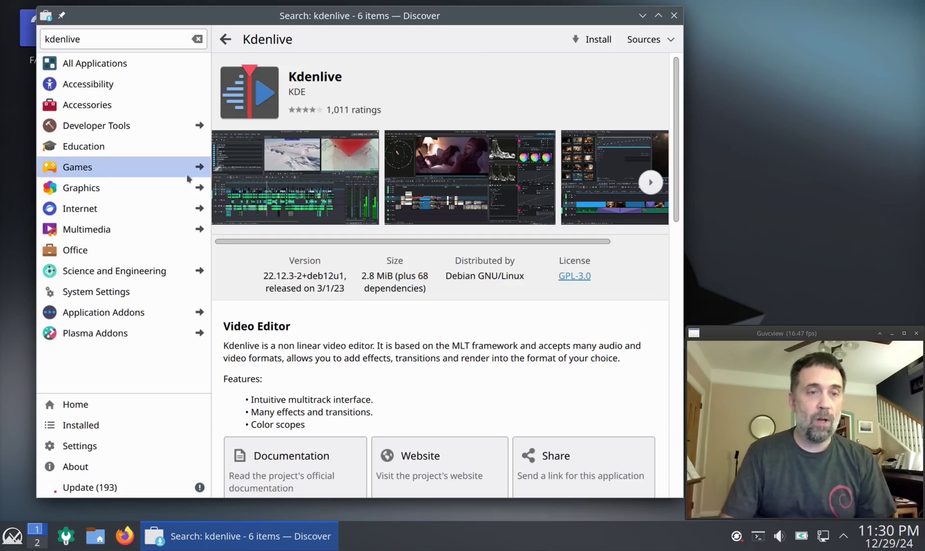
Open the Internet > Web Browsers category, clearing the kdenlive search, and scroll down the list
click(157, 210)
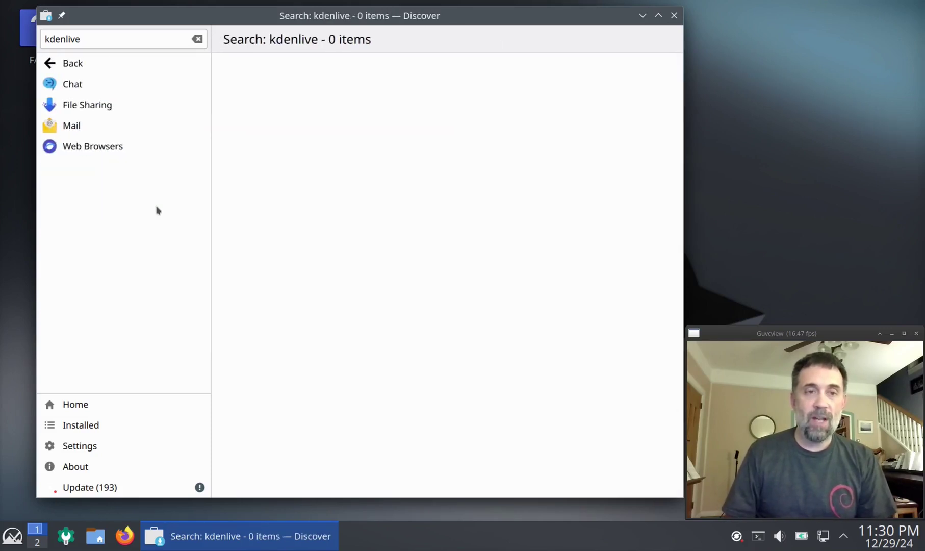
click(109, 150)
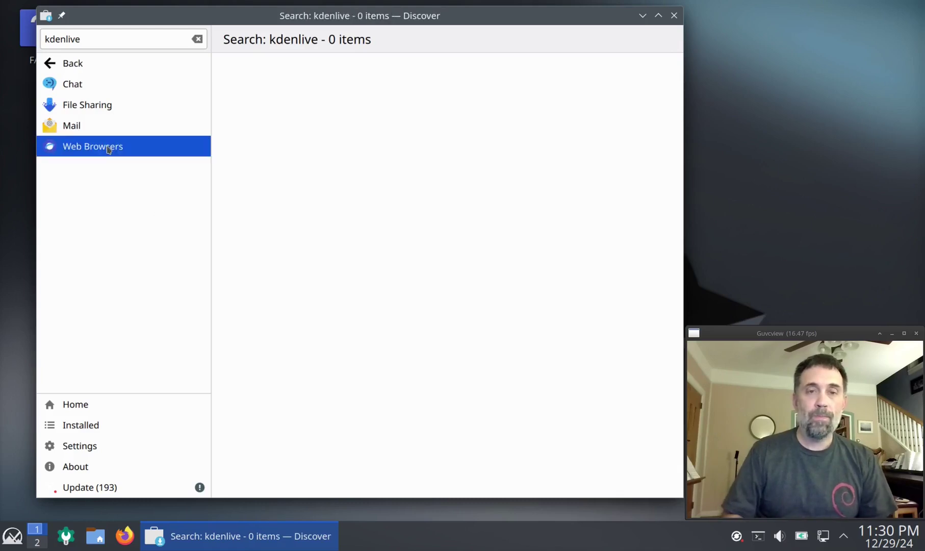
click(198, 40)
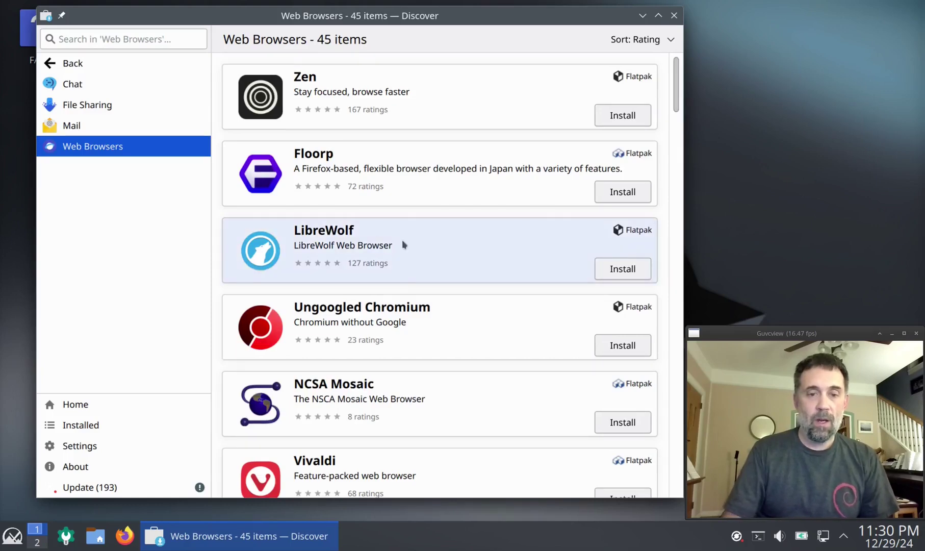
scroll(402, 241, down, 3)
scroll(403, 244, down, 4)
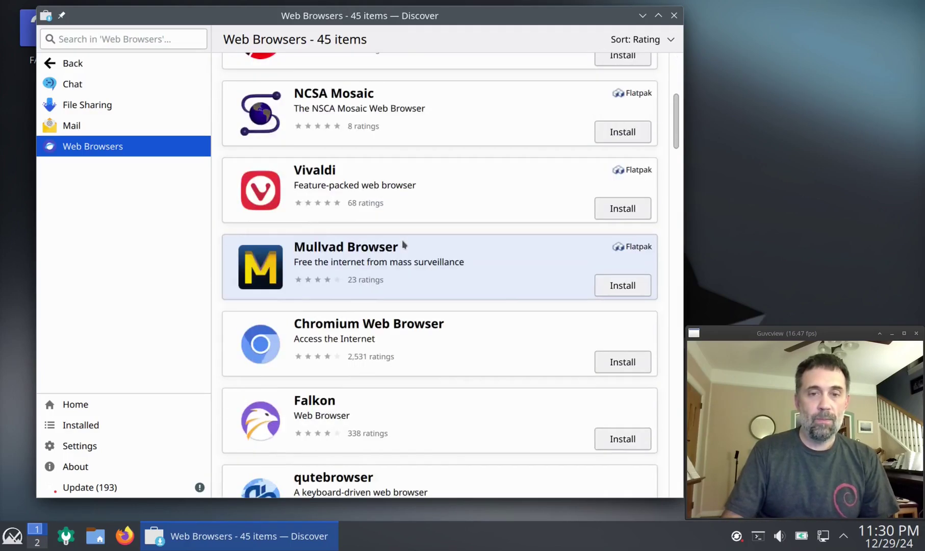
scroll(403, 244, down, 5)
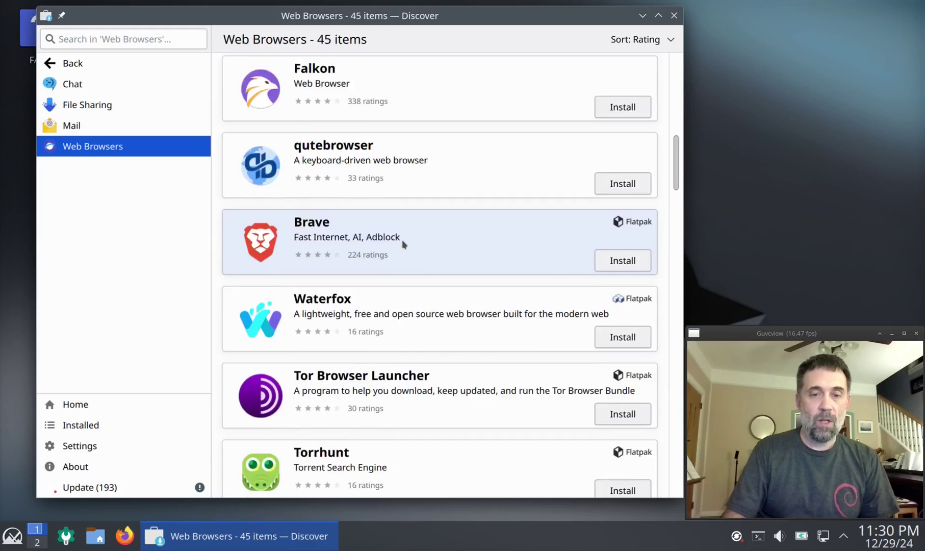
scroll(403, 243, down, 3)
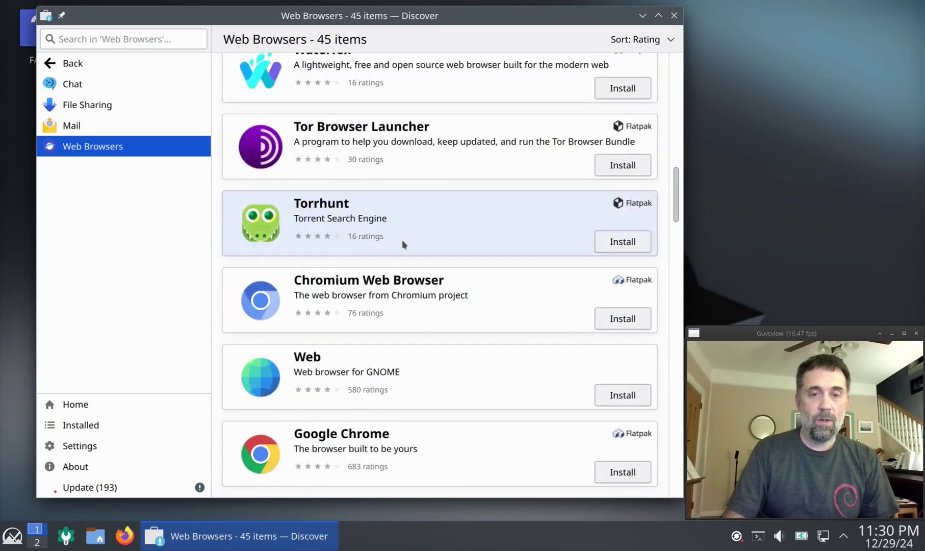
scroll(403, 243, down, 2)
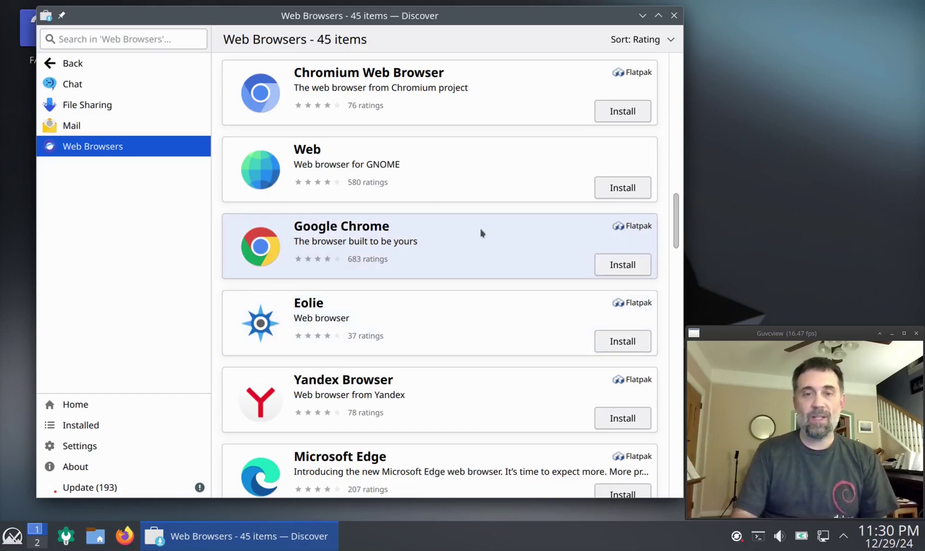
Scroll back up the Web Browsers list and go back to the Discover home page
scroll(481, 233, up, 3)
scroll(481, 232, up, 3)
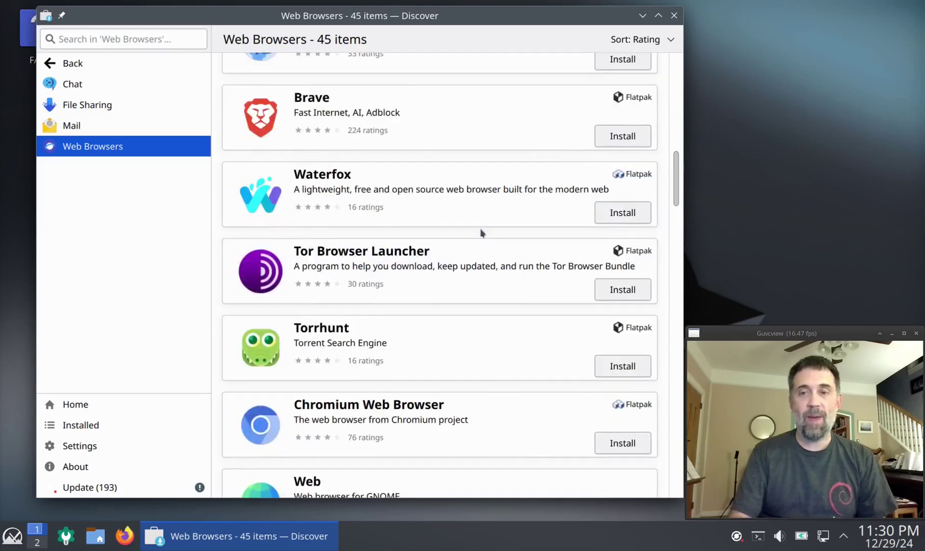
scroll(480, 227, up, 3)
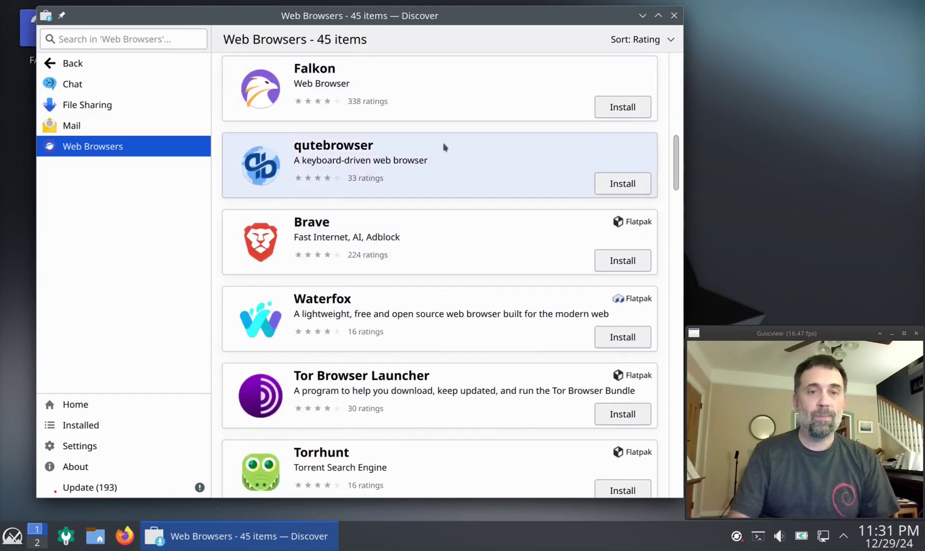
scroll(444, 147, up, 6)
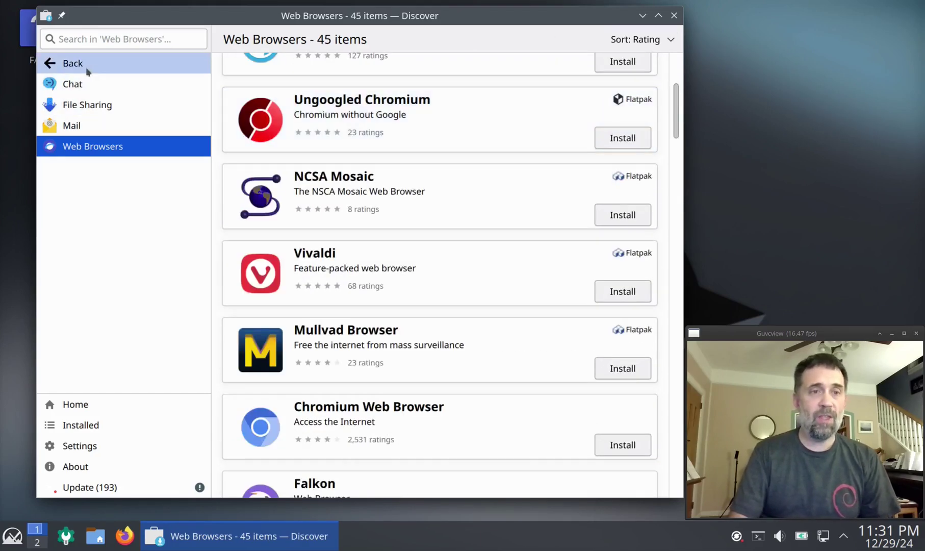
click(64, 70)
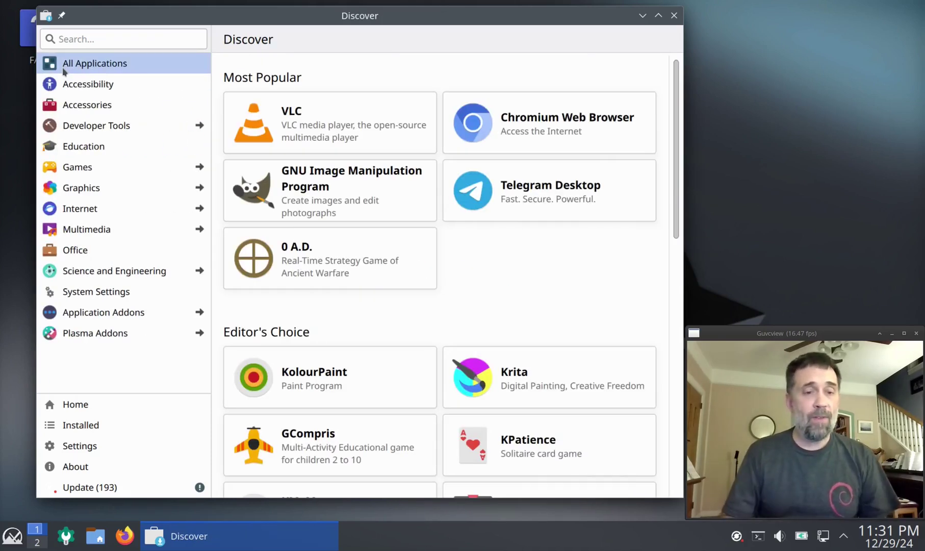
Close Discover and reopen it on the Updates page from the system tray icon
click(674, 15)
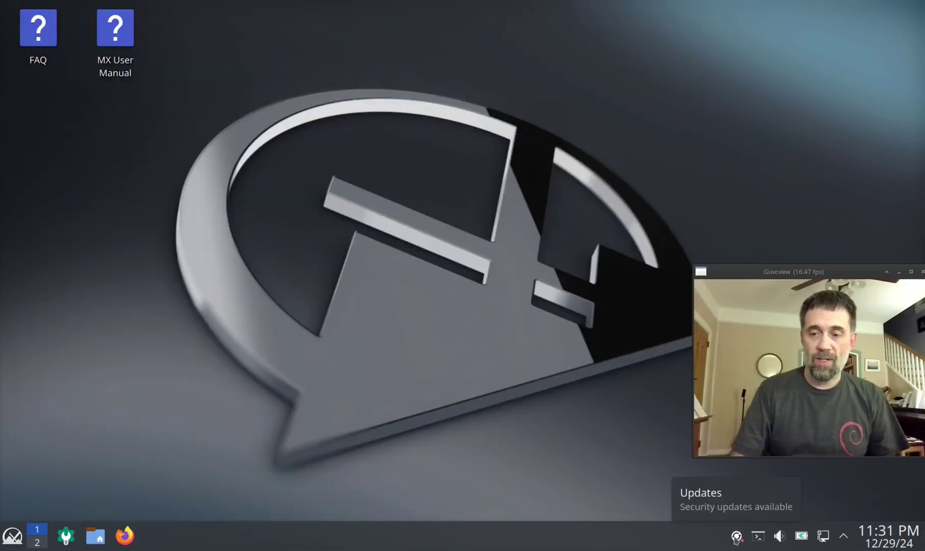
click(737, 536)
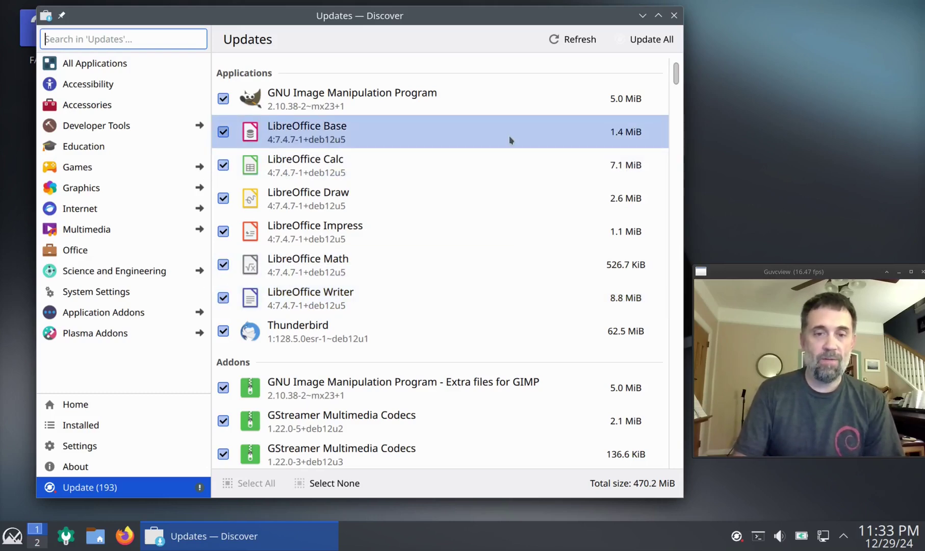
Scroll through the 193 pending updates, including firefox and ghostscript, and back up
scroll(510, 140, down, 5)
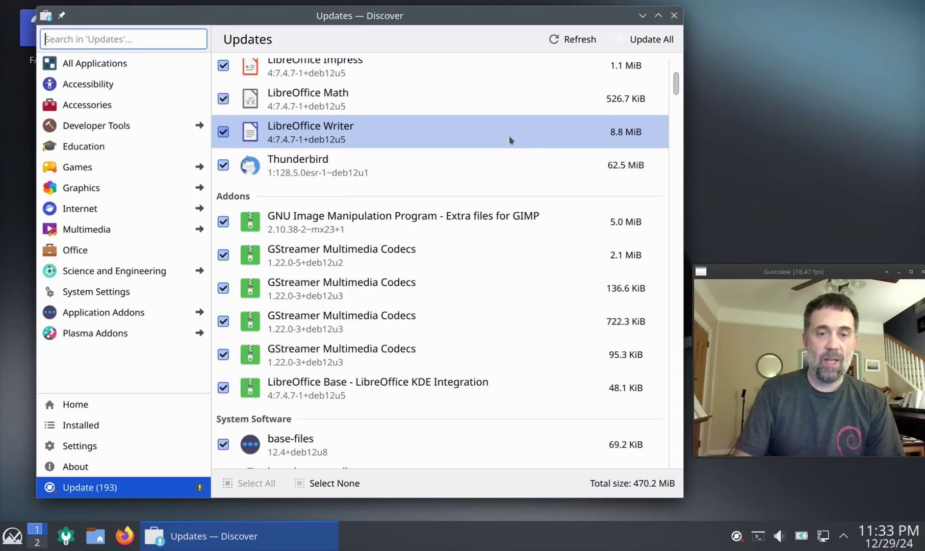
scroll(510, 140, down, 3)
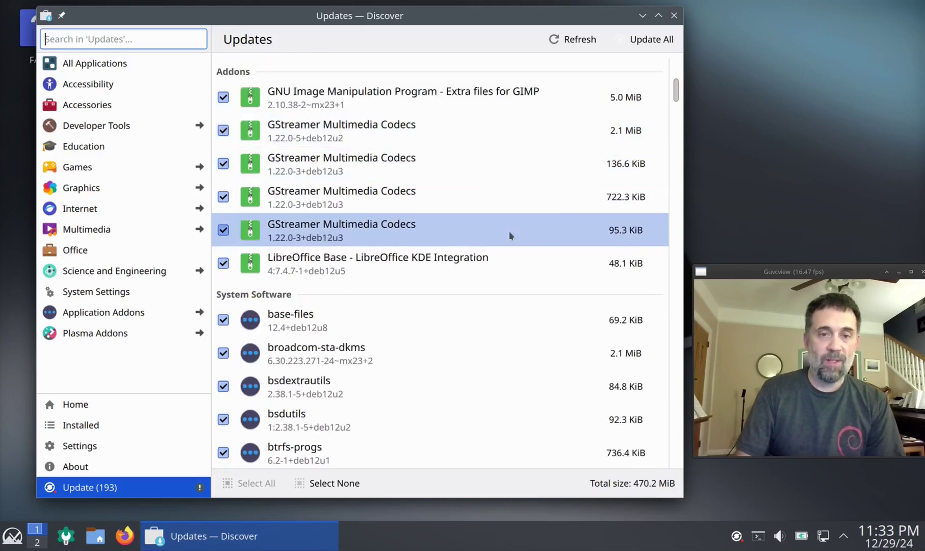
scroll(510, 235, down, 20)
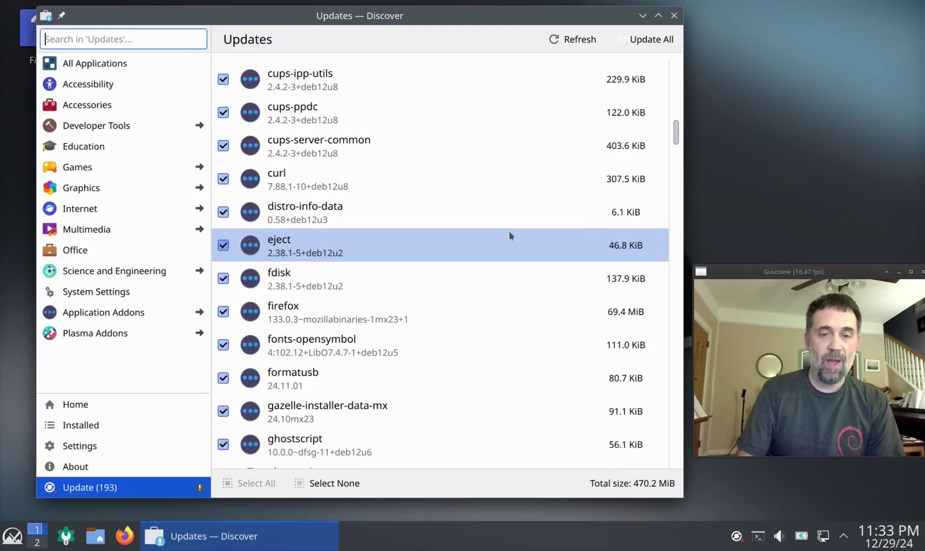
scroll(510, 236, down, 6)
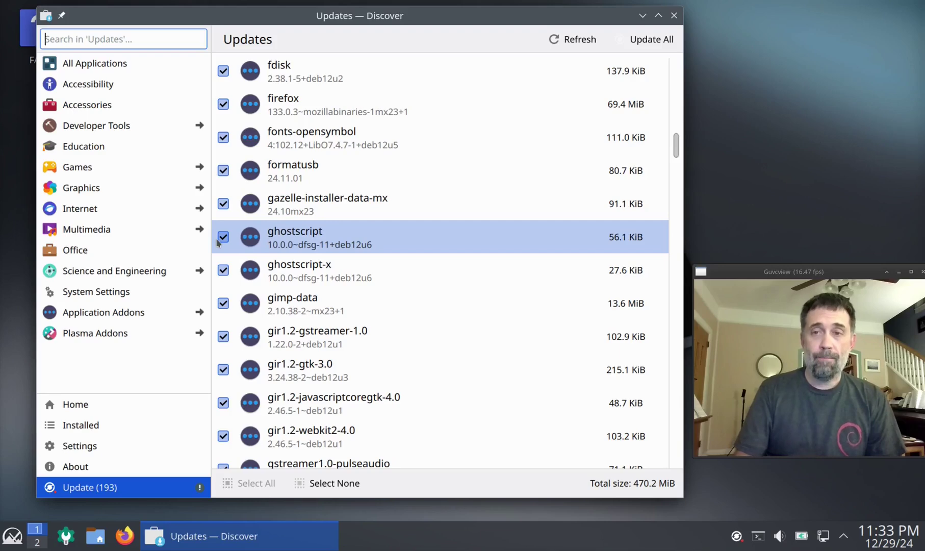
scroll(536, 177, up, 15)
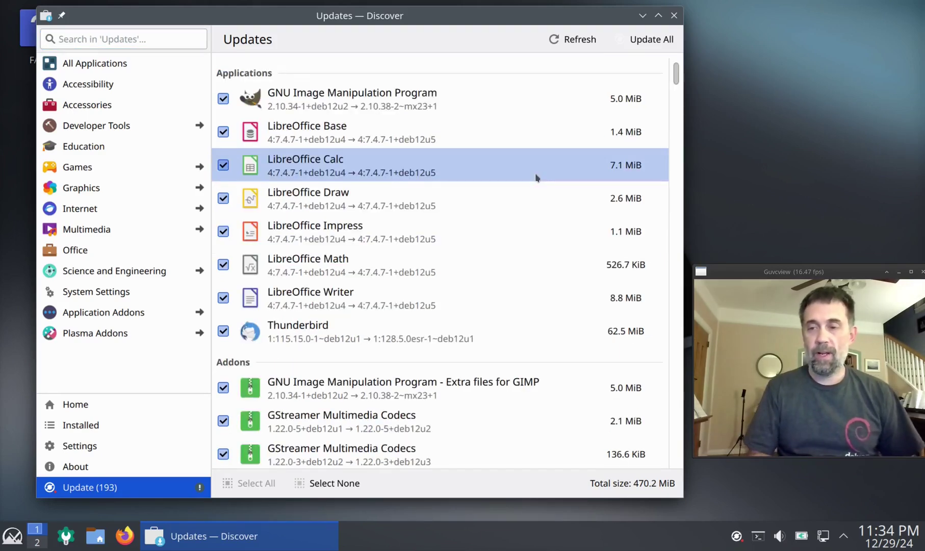
Choose Update All and authorize it with the administrator password
click(655, 38)
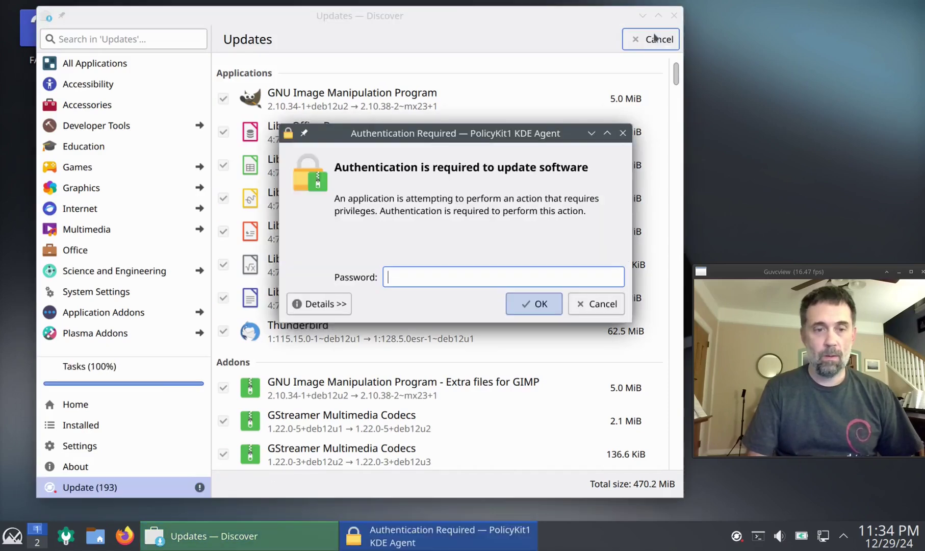
text(••••)
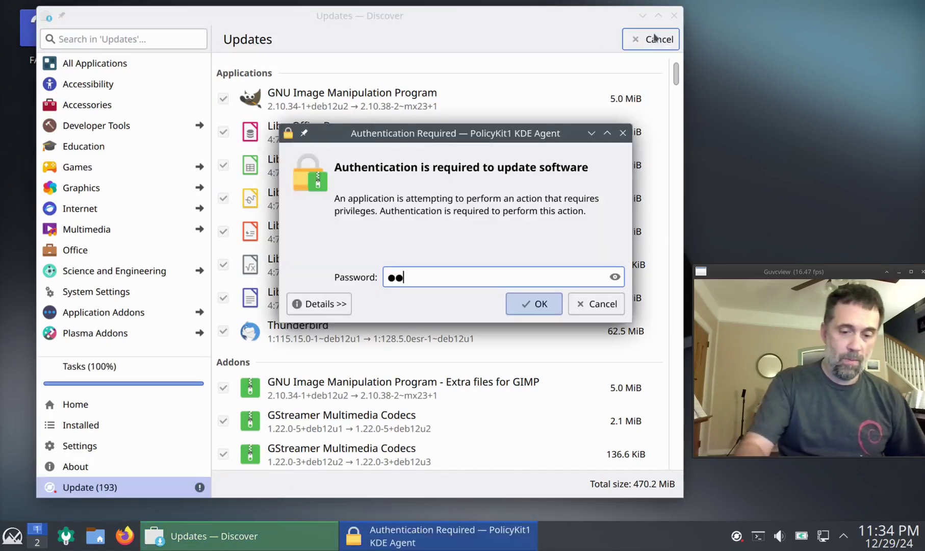
key(Return)
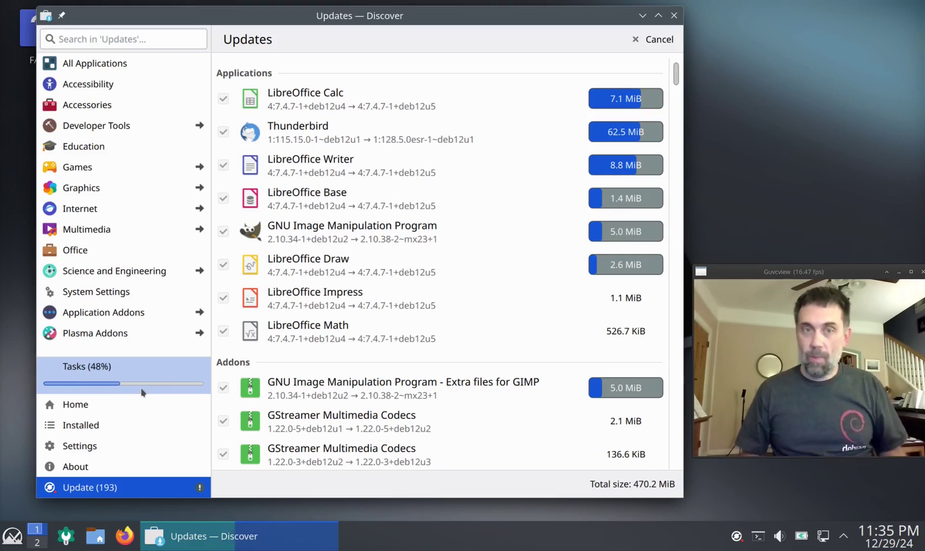
Install the Plasma Drawer launcher from Discover's Plasma Addons > Plasma Widgets listing
click(92, 334)
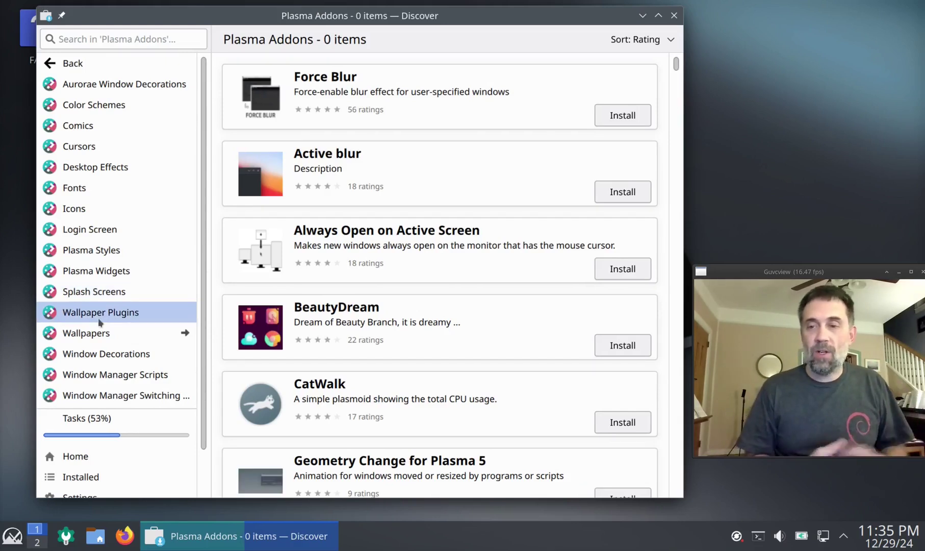
click(13, 536)
click(13, 537)
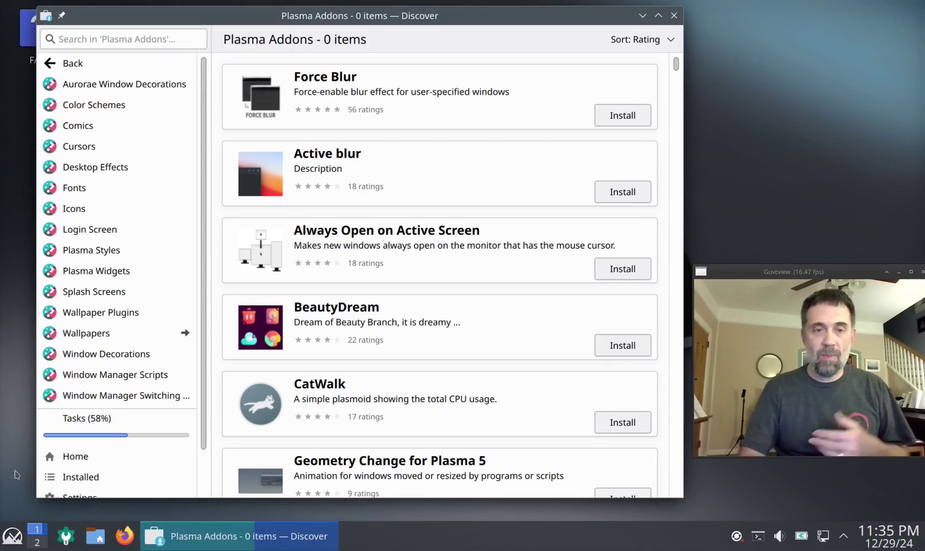
click(98, 272)
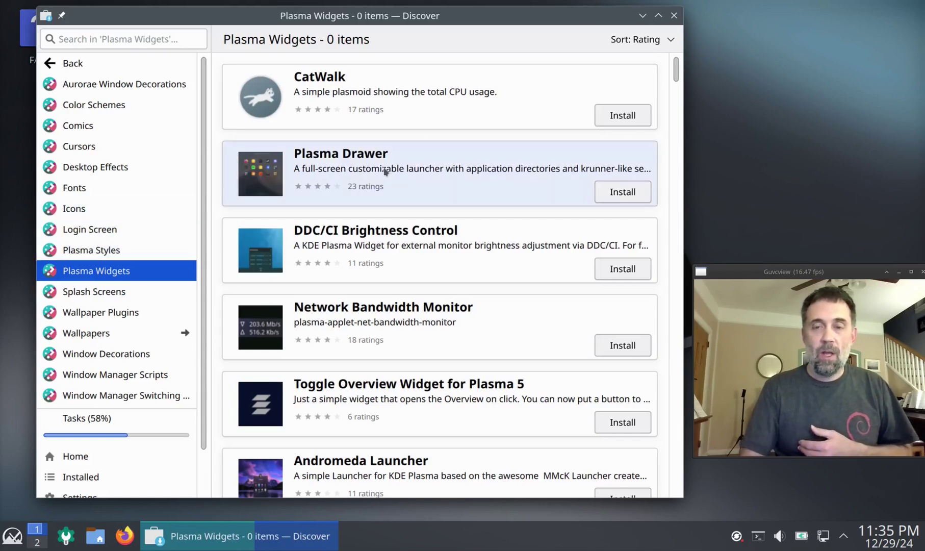
click(623, 193)
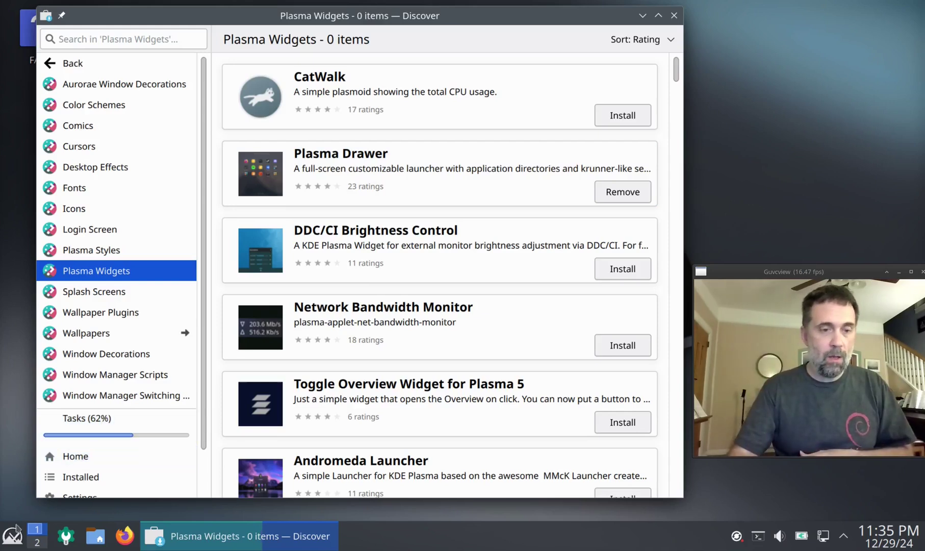
Swap the panel launcher for Plasma Drawer via Show Alternatives, then open the full-screen drawer
right_click(11, 535)
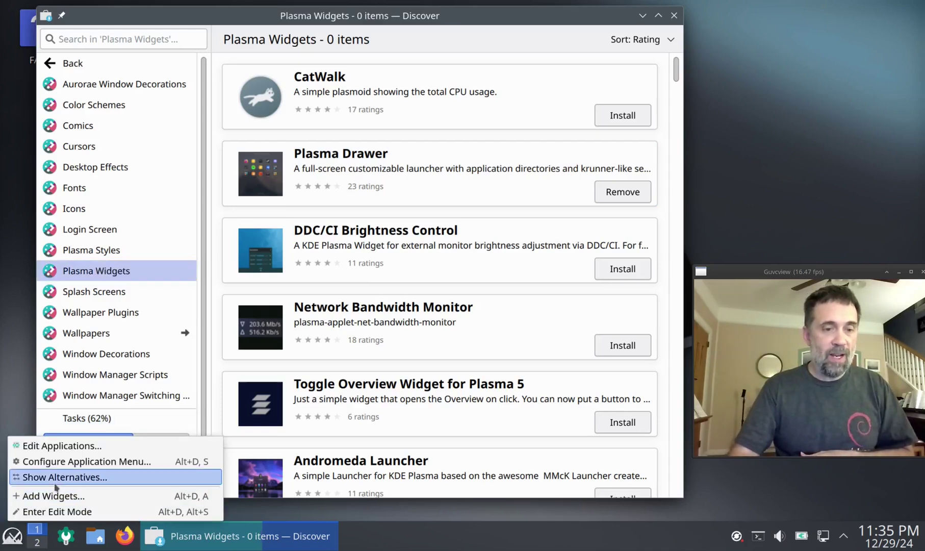
click(51, 476)
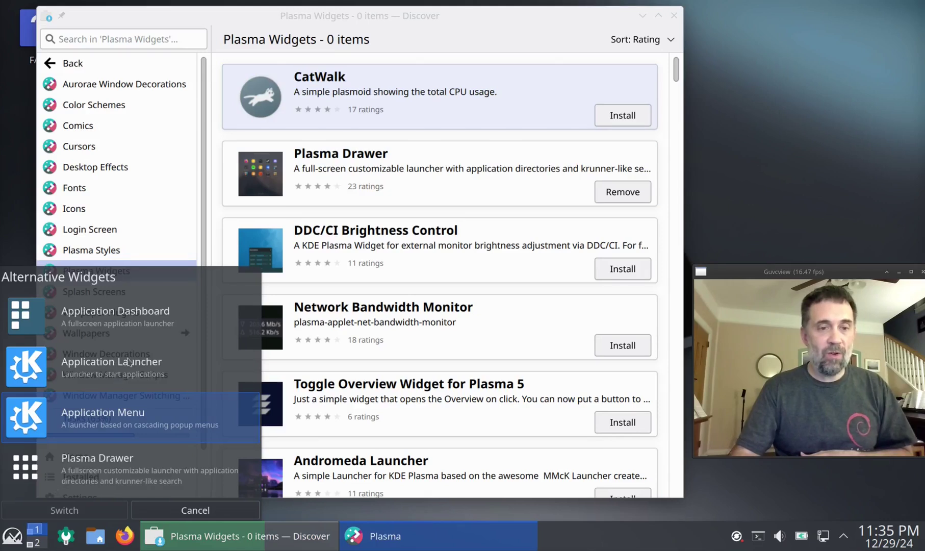
click(102, 471)
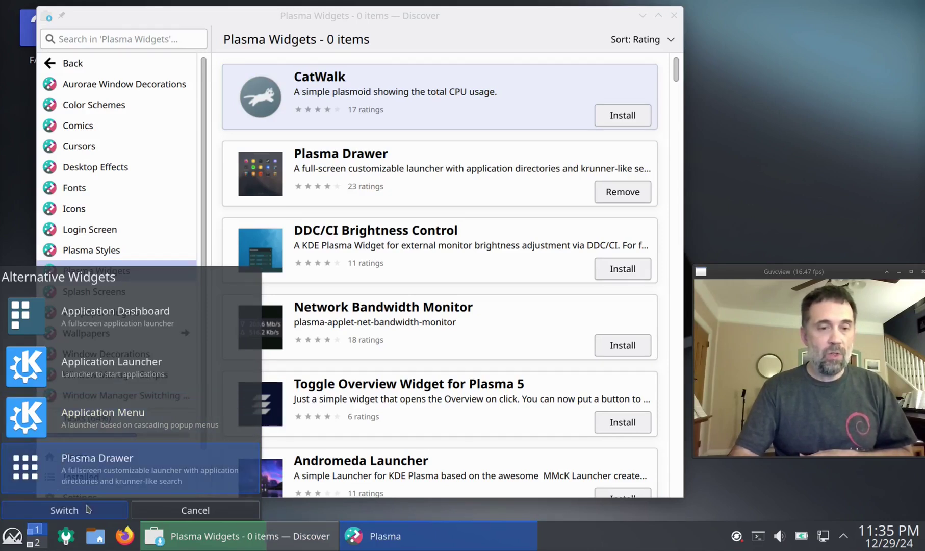
click(88, 508)
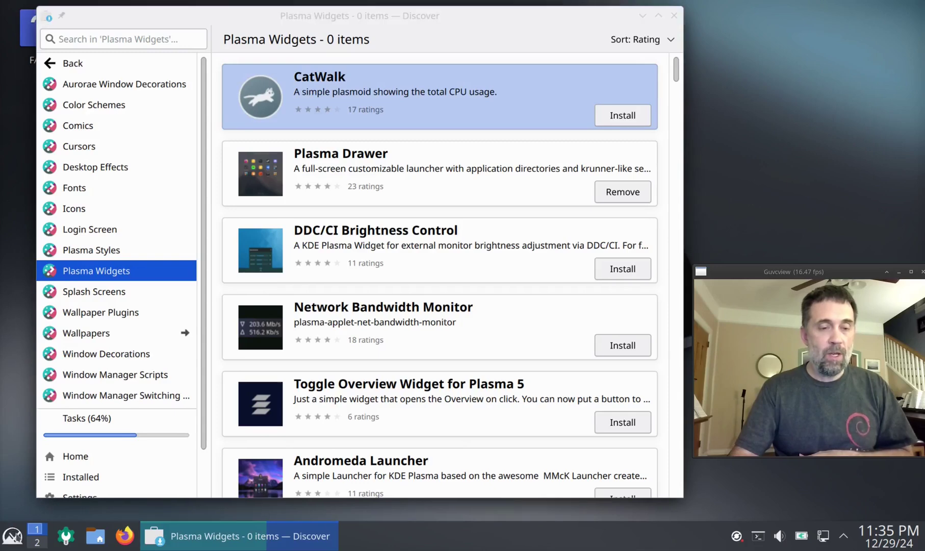
click(12, 535)
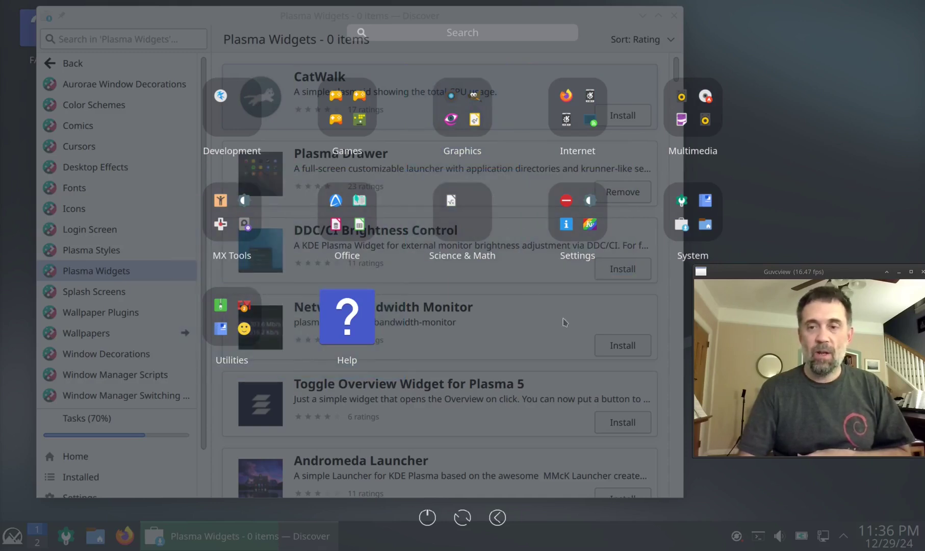
Browse the System category apps in Plasma Drawer, then close the drawer
click(678, 220)
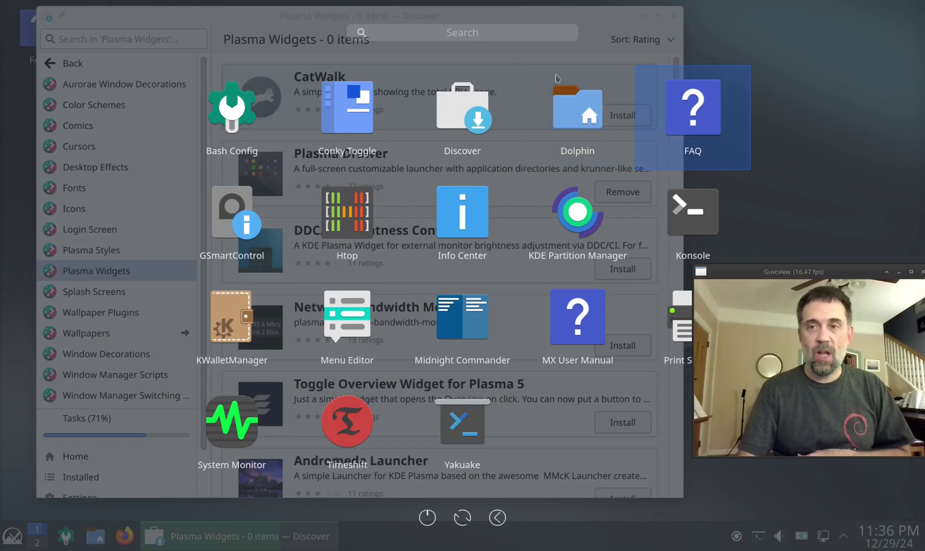
click(34, 324)
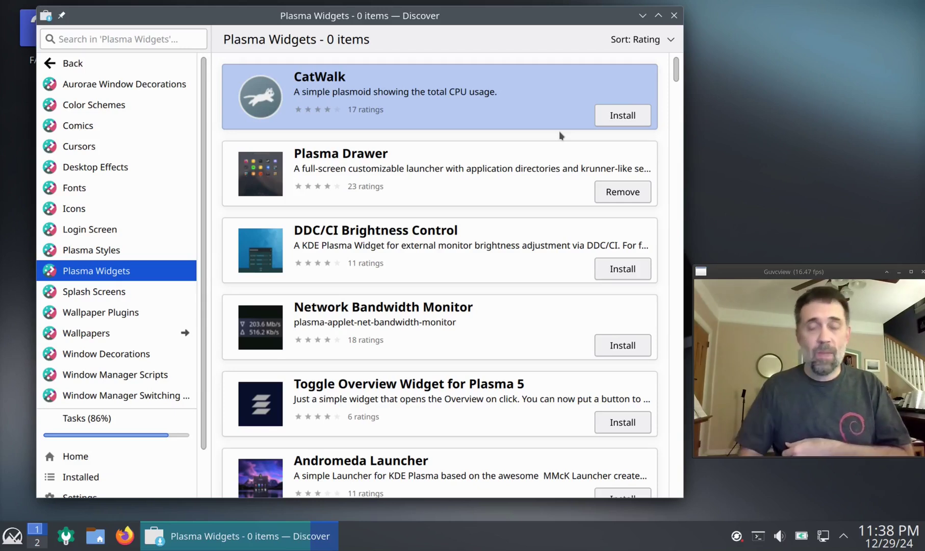
Minimize Discover to the taskbar to reveal the MX Linux desktop
click(642, 16)
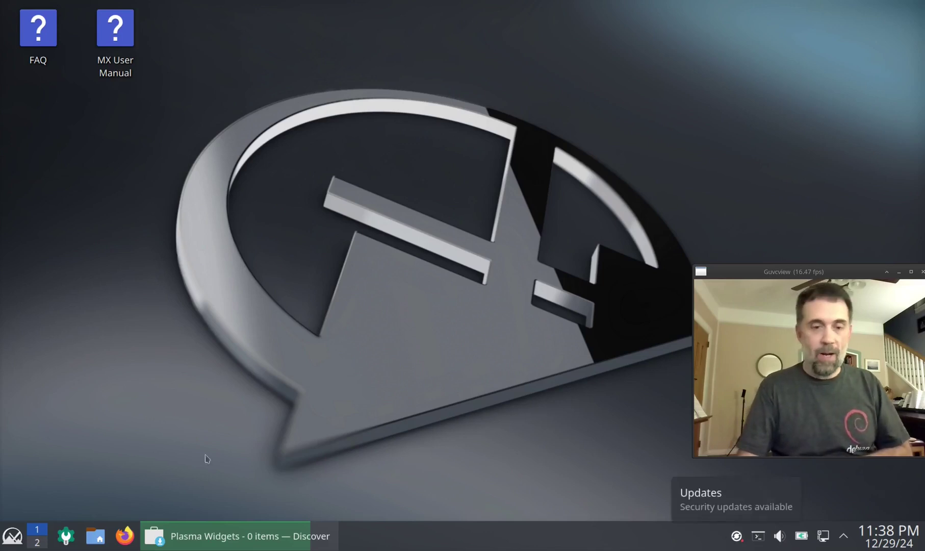
click(13, 535)
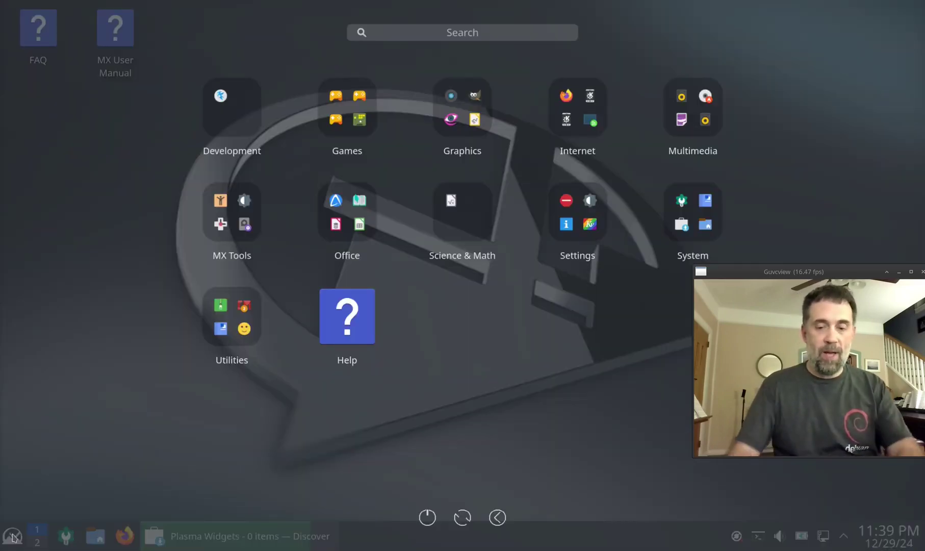
text(pla)
key(BackSpace)
key(BackSpace)
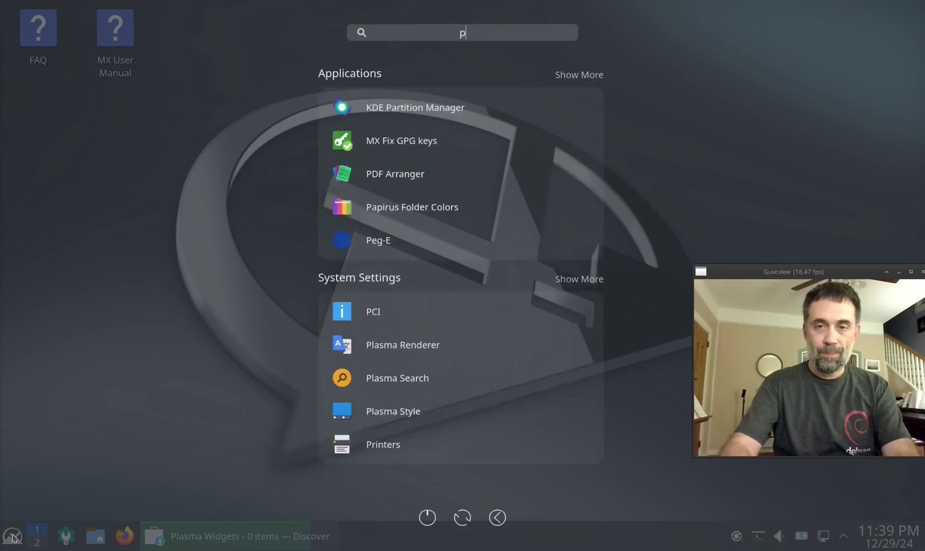
key(BackSpace)
text(tweak)
key(Return)
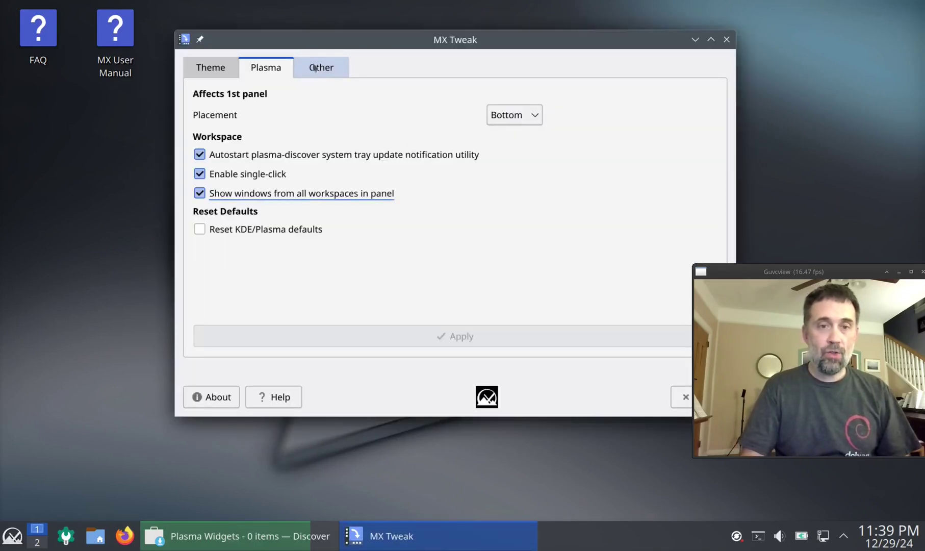
click(313, 65)
click(268, 66)
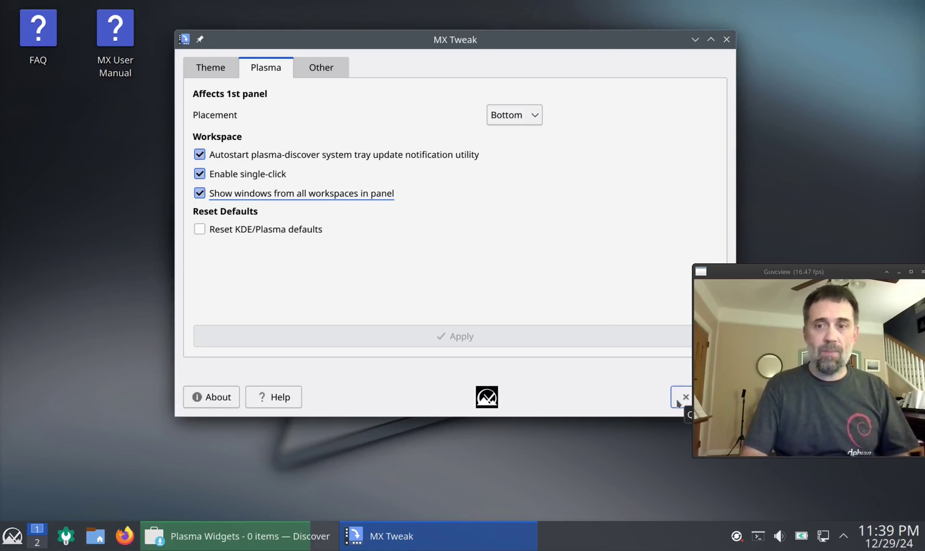
drag(532, 45, 464, 40)
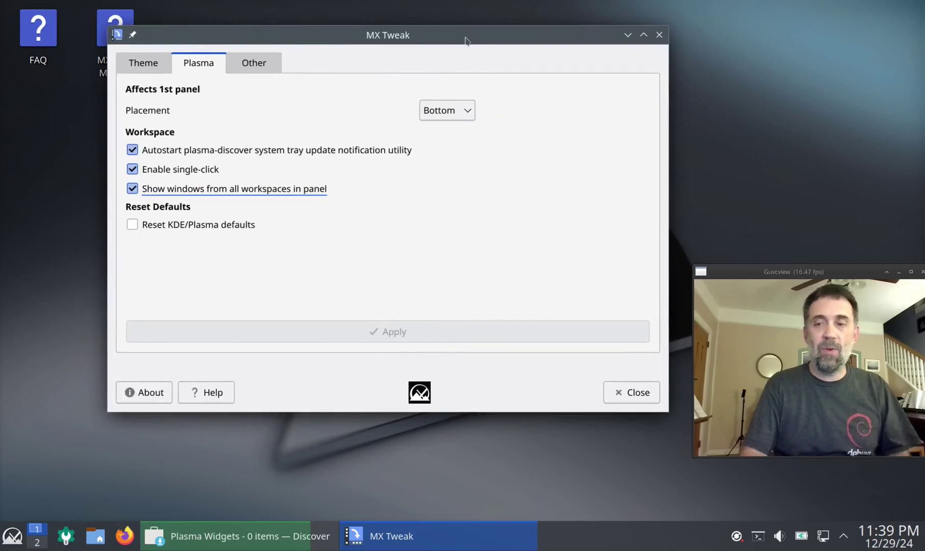
click(626, 393)
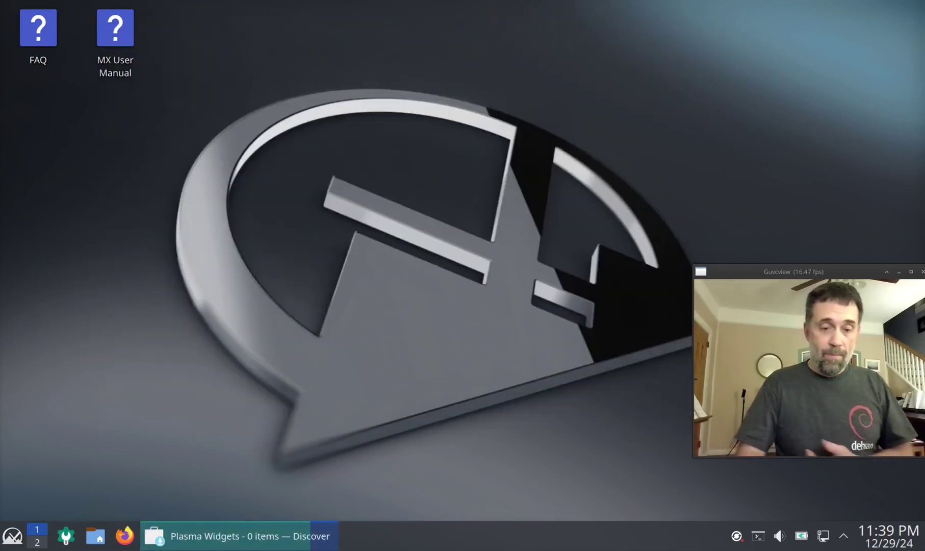
click(232, 545)
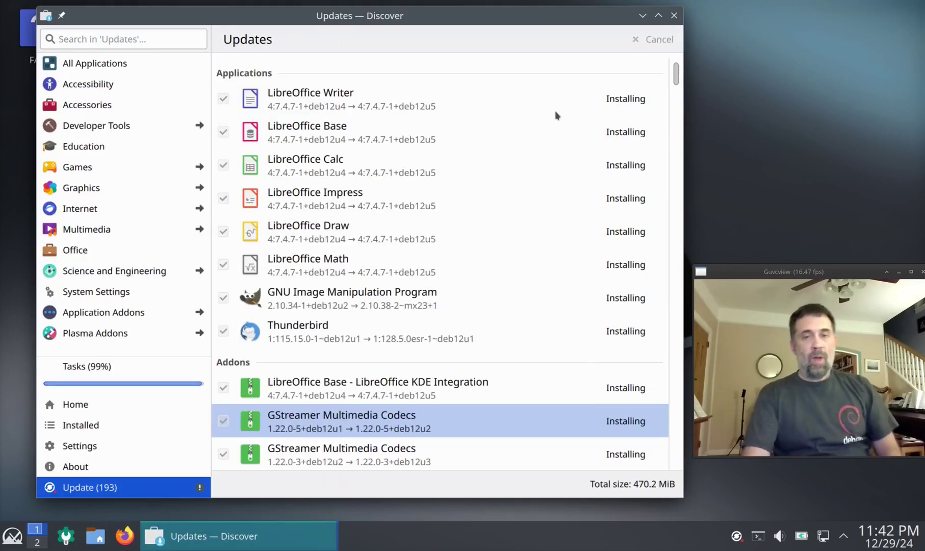
Scroll the Updates list until Discover reports 'Up to date', then close Discover
scroll(583, 275, down, 20)
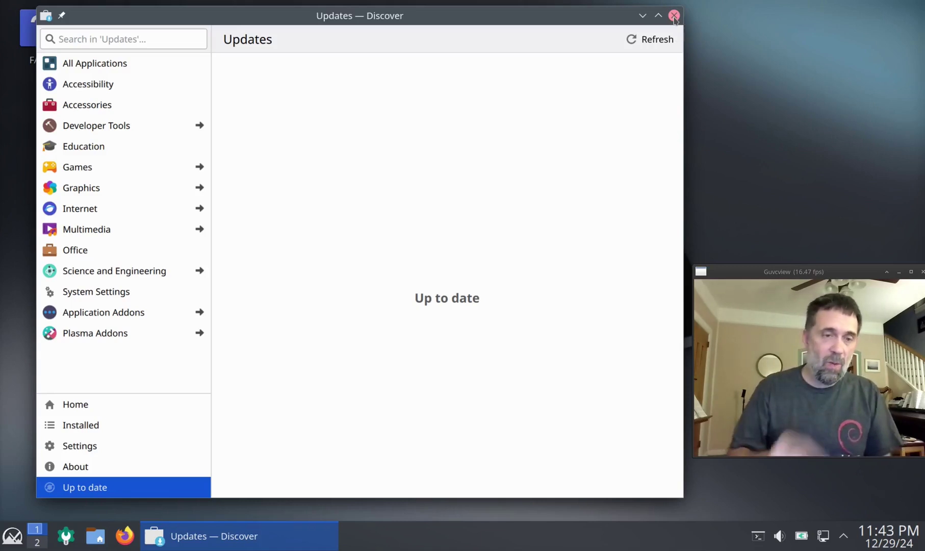
click(674, 15)
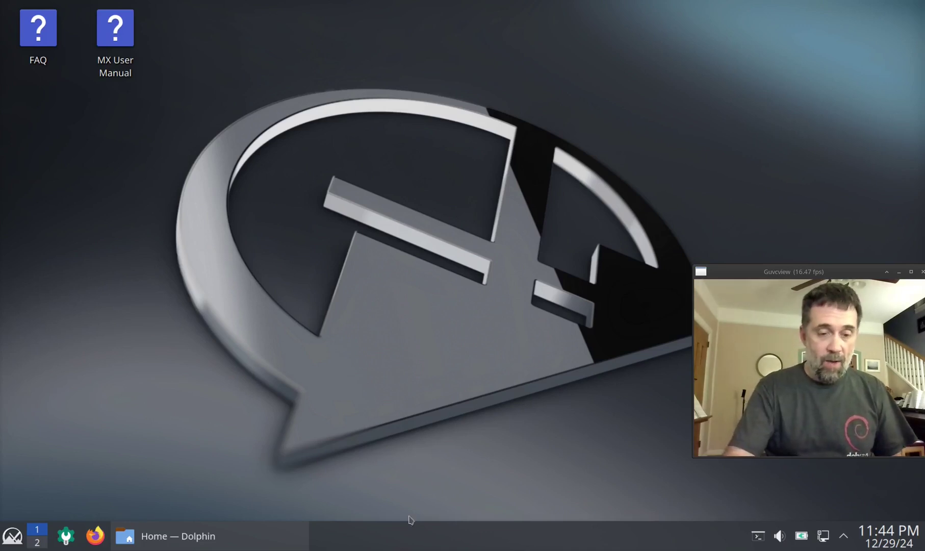
Open the AbiWord .deb from Dolphin's Home folder with Discover
click(193, 547)
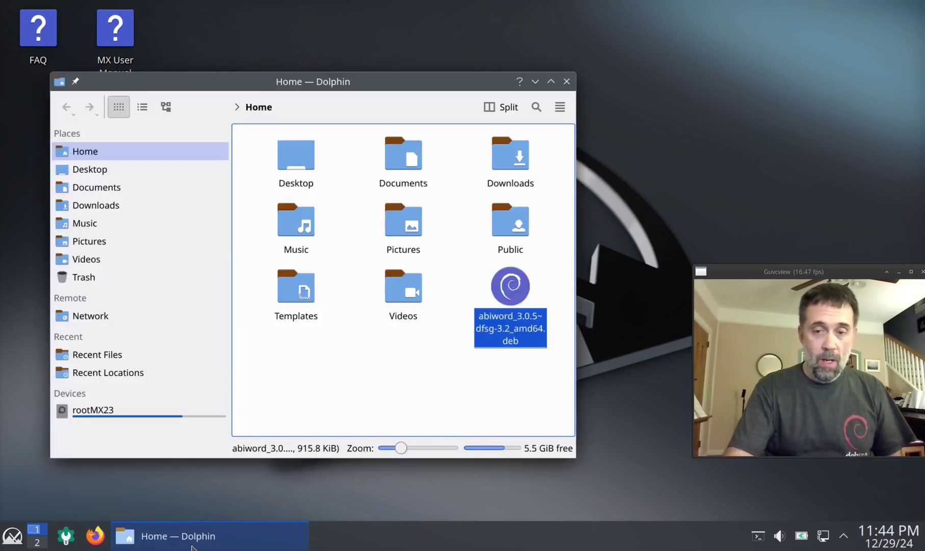
right_click(502, 312)
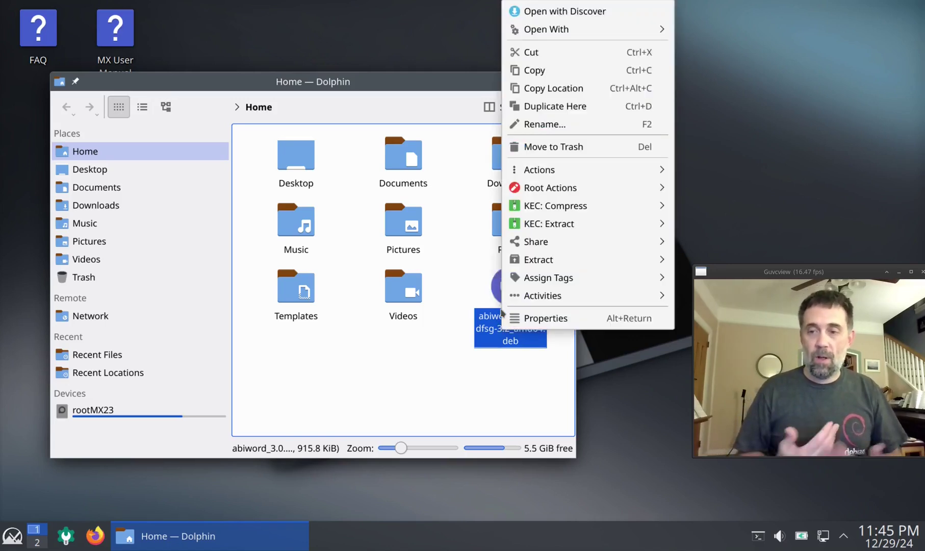
click(395, 382)
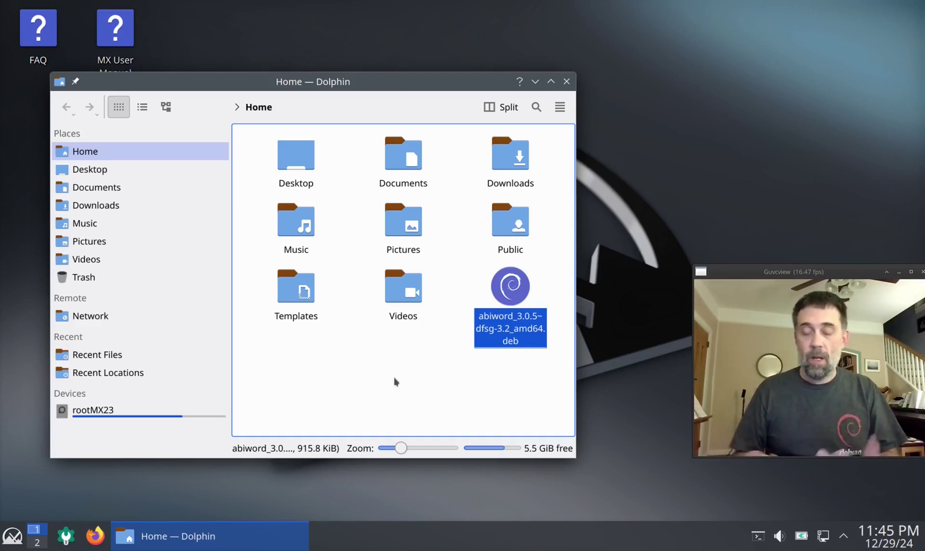
right_click(507, 289)
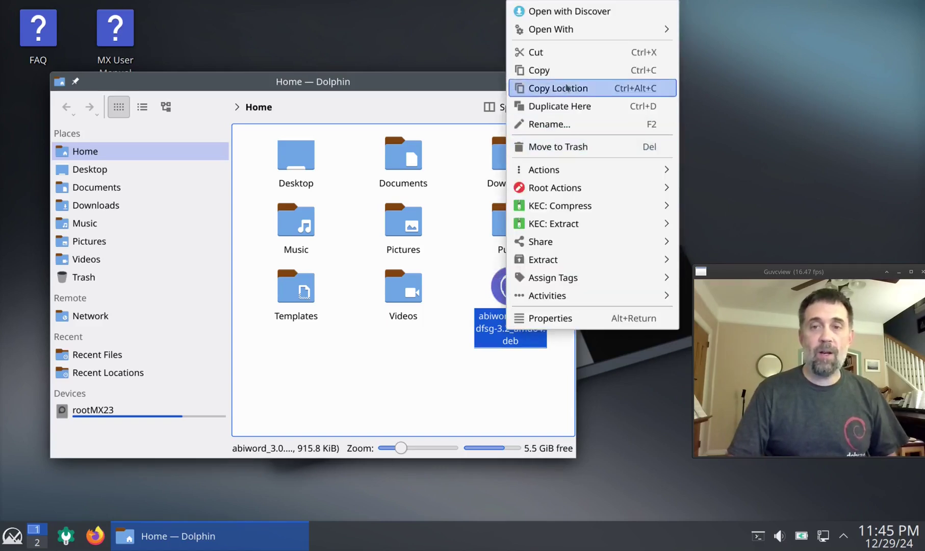
click(579, 18)
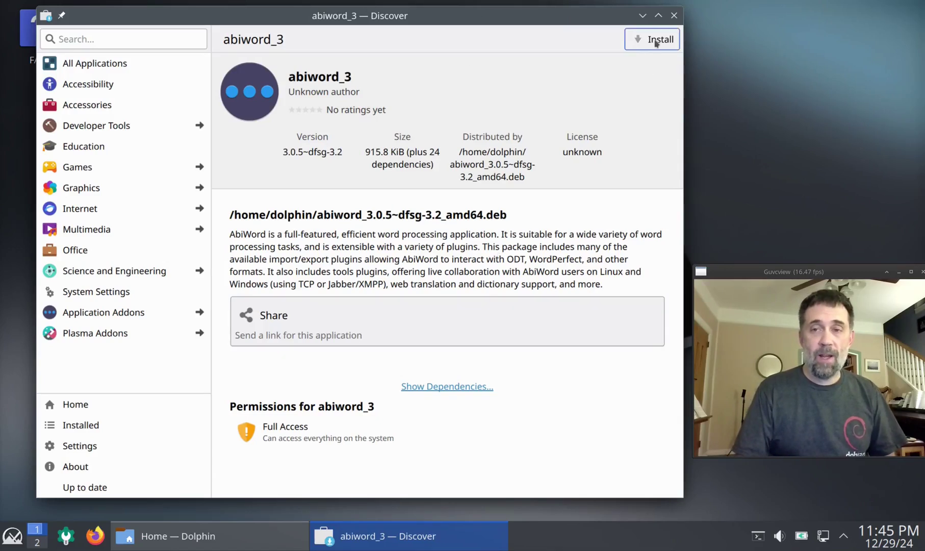
Review the abiword_3 package's dependency list, then start installing it
click(427, 387)
scroll(380, 284, down, 5)
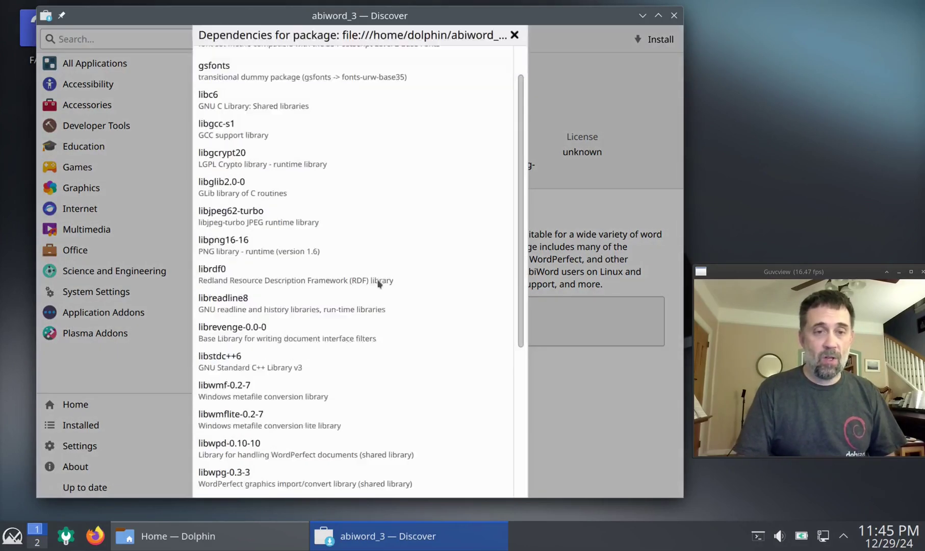
scroll(378, 283, up, 5)
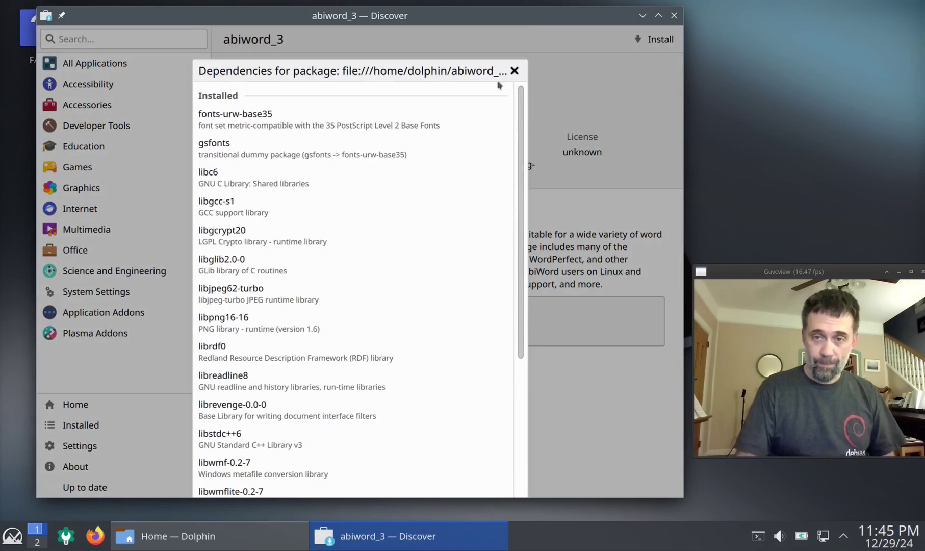
click(516, 71)
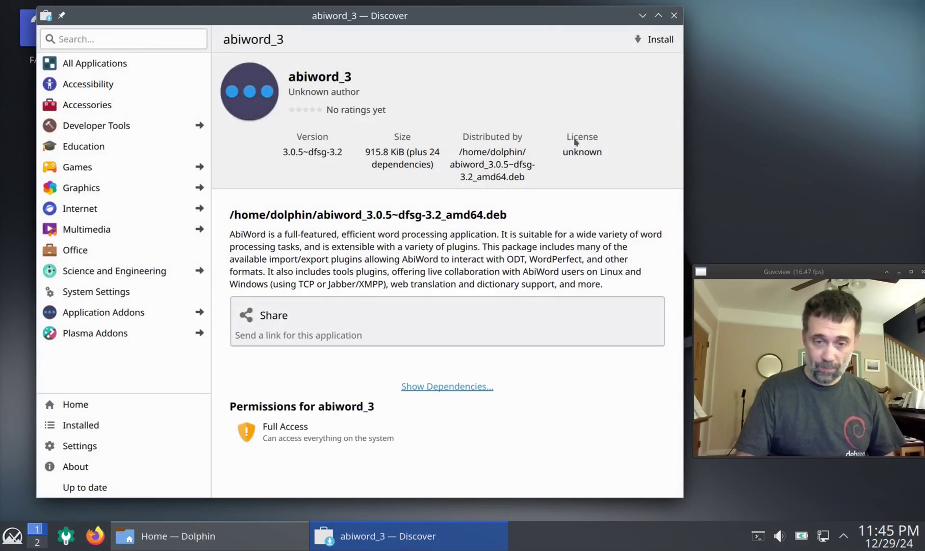
click(659, 45)
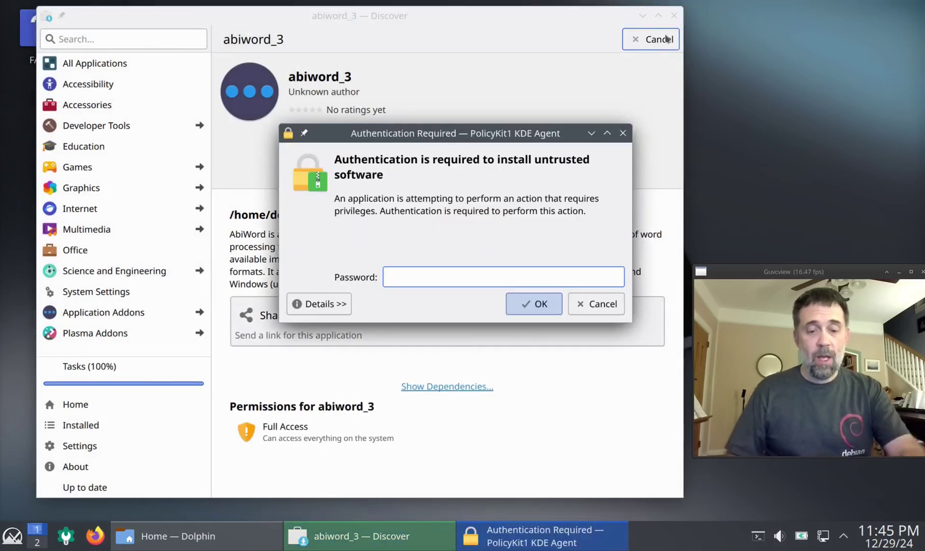
Authenticate with the account password to finish installing AbiWord, then launch it and close it
text(****)
key(Return)
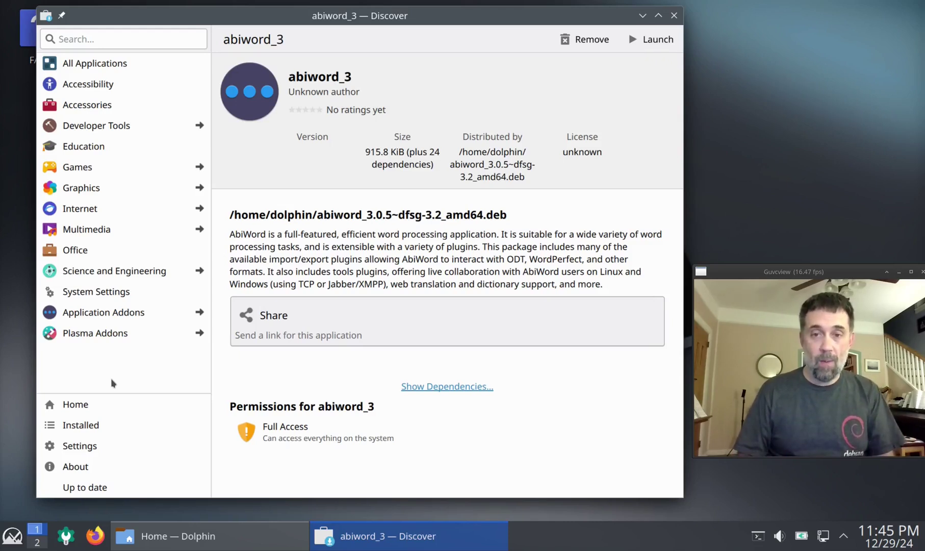
click(644, 45)
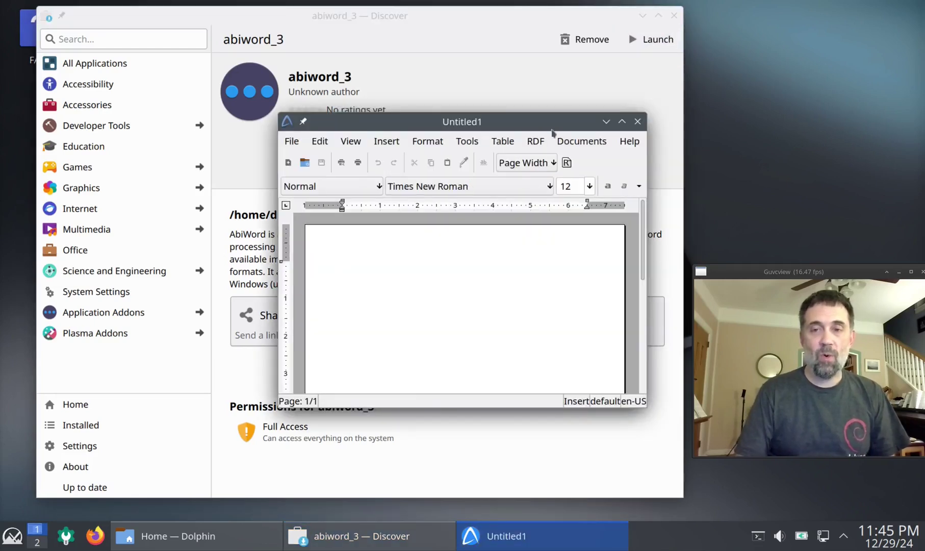
drag(529, 123, 442, 62)
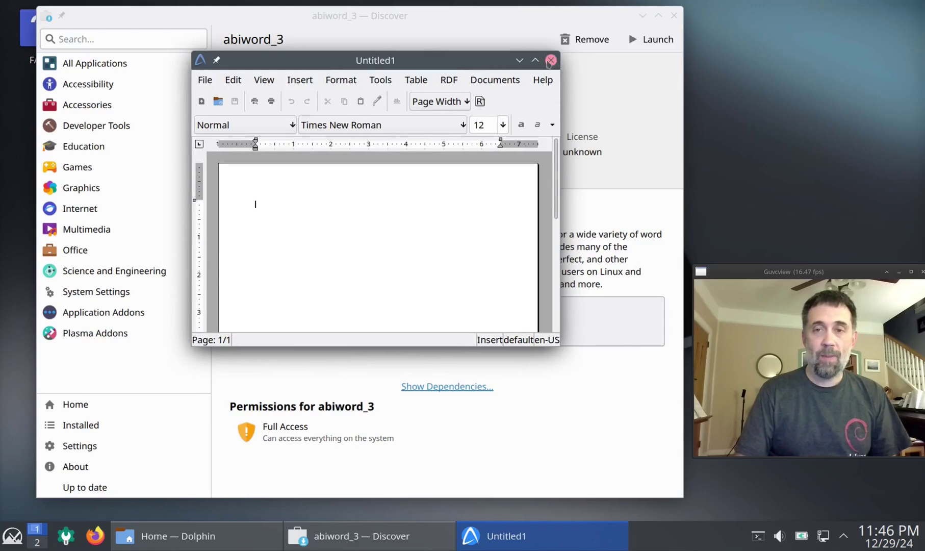
click(551, 60)
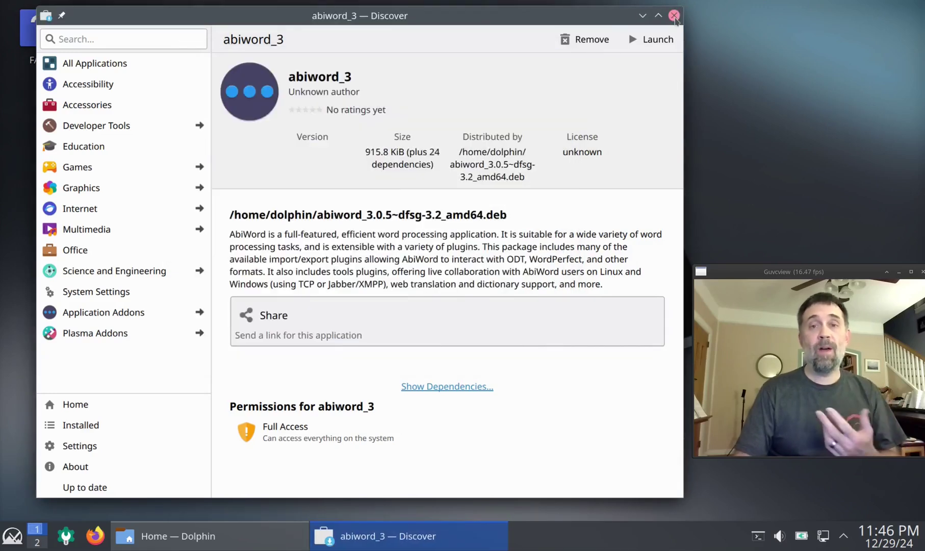
Close Discover, leaving Dolphin's Home folder with the AbiWord .deb in view
click(673, 16)
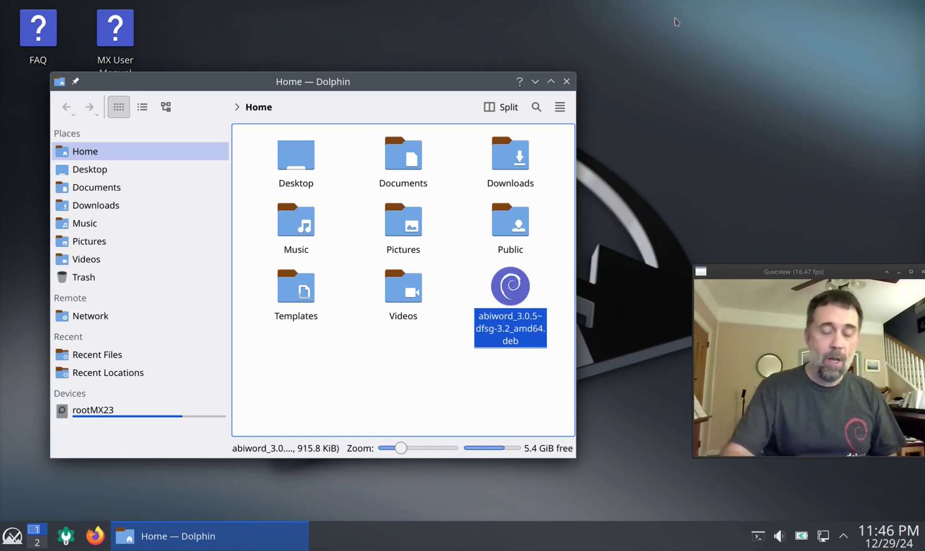
Close the Dolphin file manager, leaving only the bare MX Linux desktop
click(567, 83)
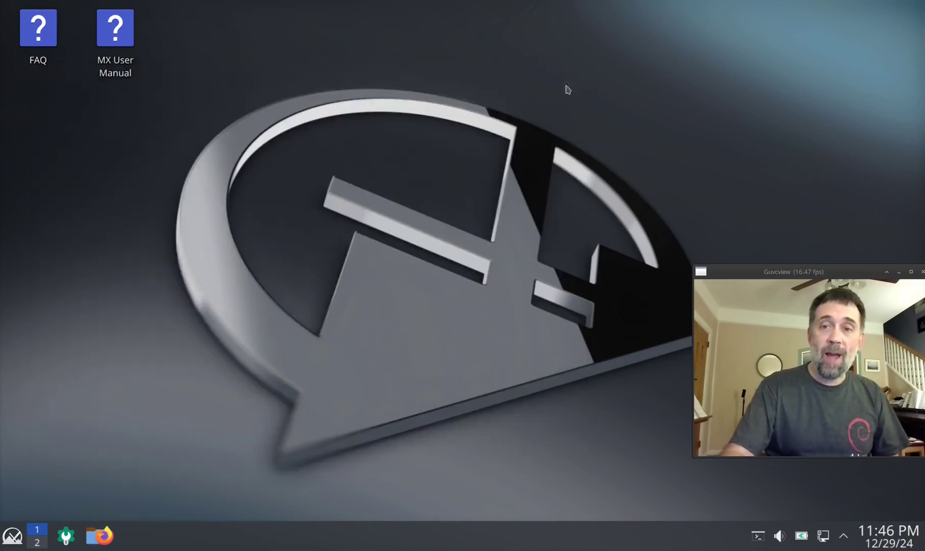